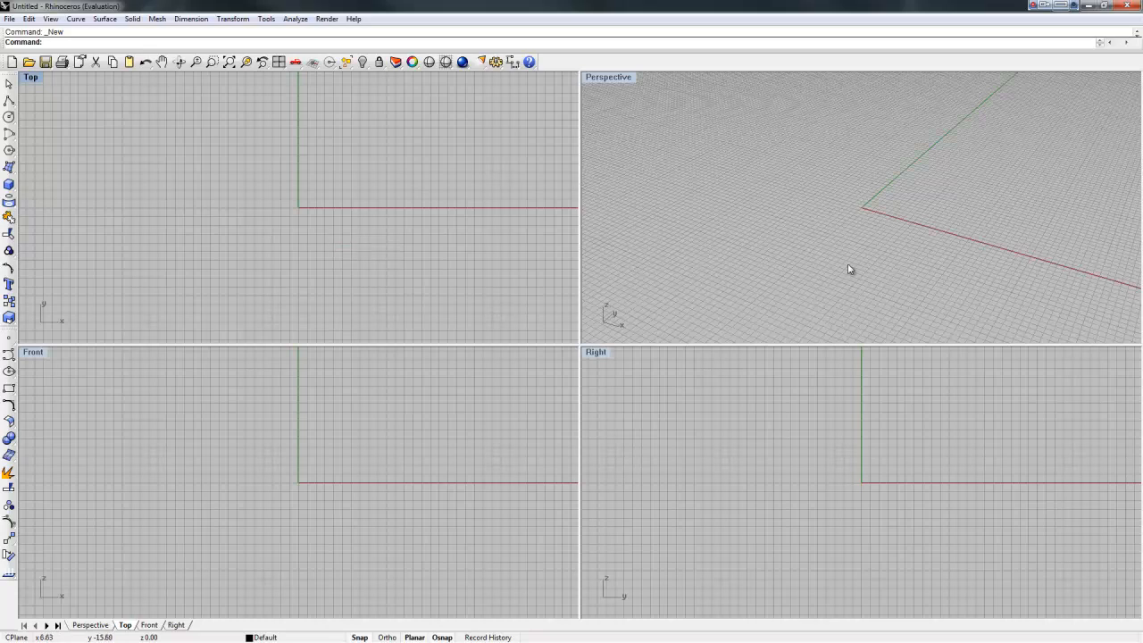
Step: Orbit the Perspective view to see the empty grid from a new angle
right_drag(768, 247, 799, 229)
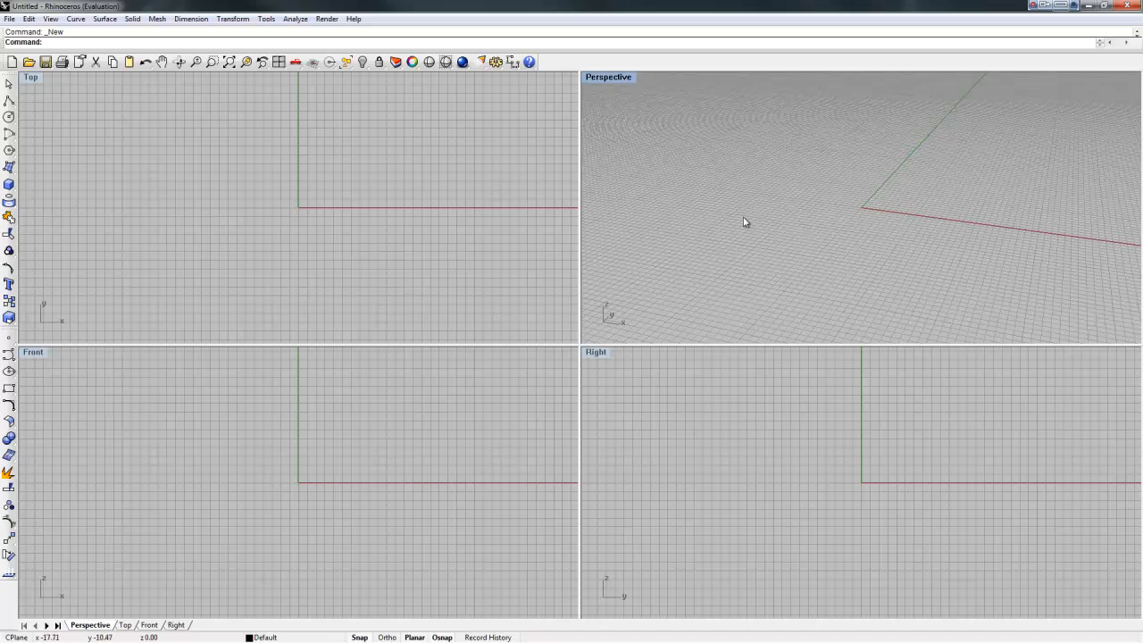
Step: Start a new file from the Large Objects - Inches.3dm template without saving the old scene
right_click(269, 193)
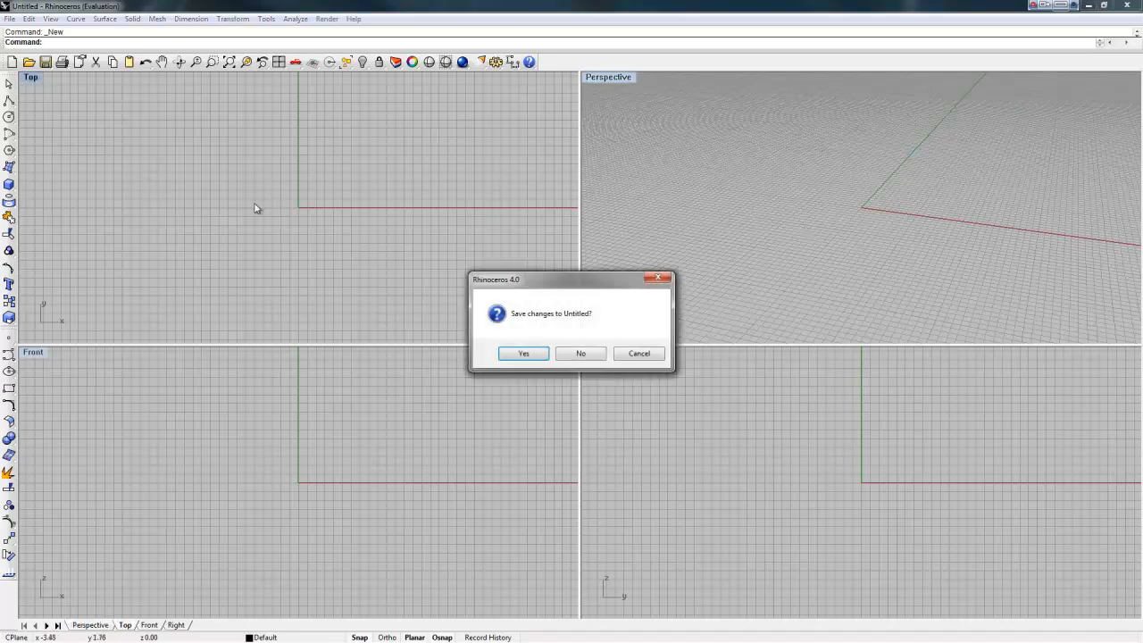
click(651, 357)
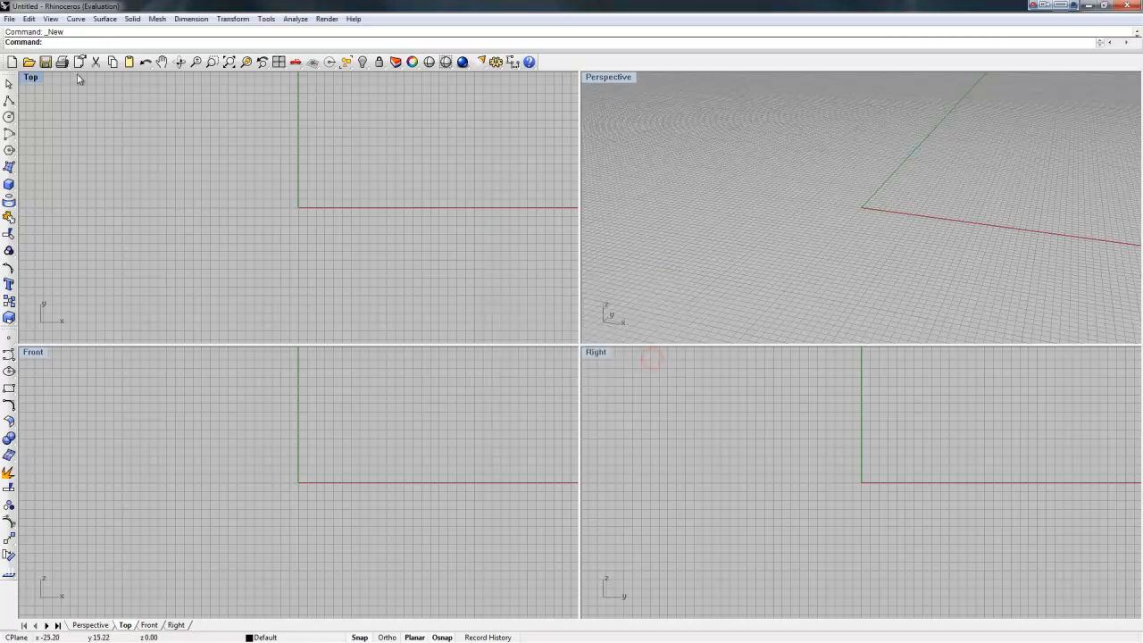
click(9, 19)
click(12, 30)
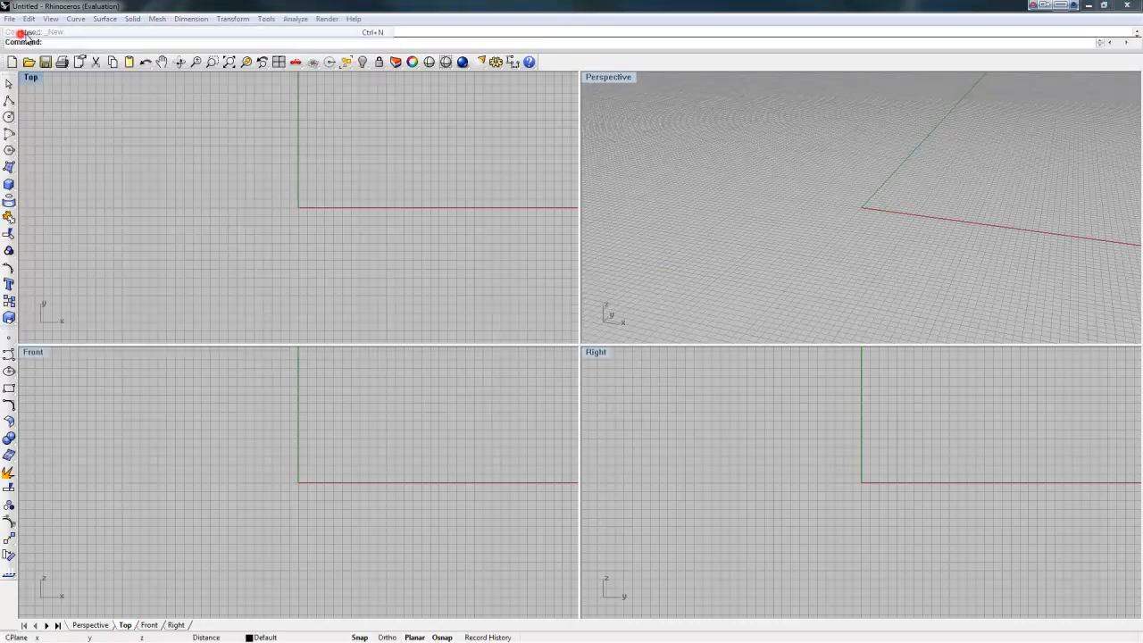
click(582, 354)
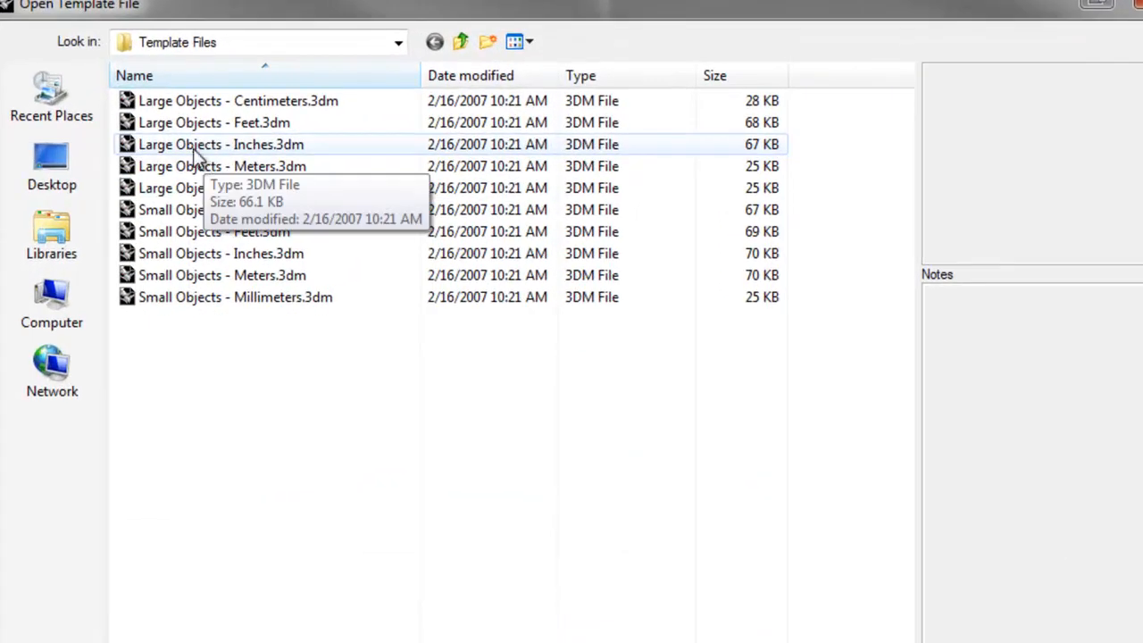
click(257, 147)
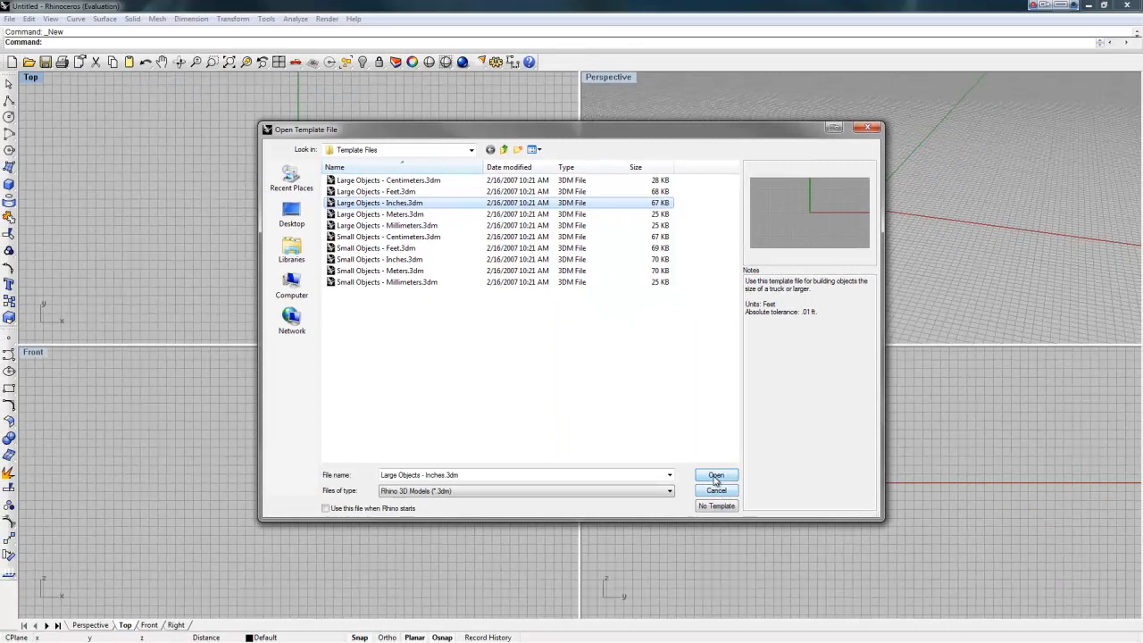
click(717, 477)
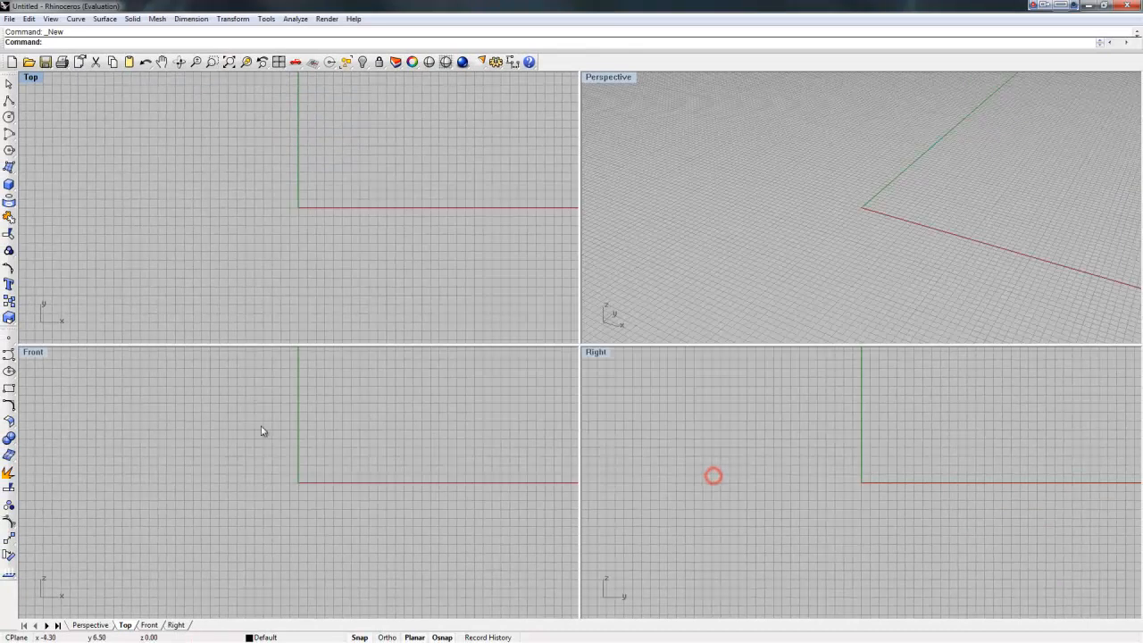
Step: Maximize and pan the Front view, tear off the Viewport Layout tools, and start Background Bitmap
double_click(31, 353)
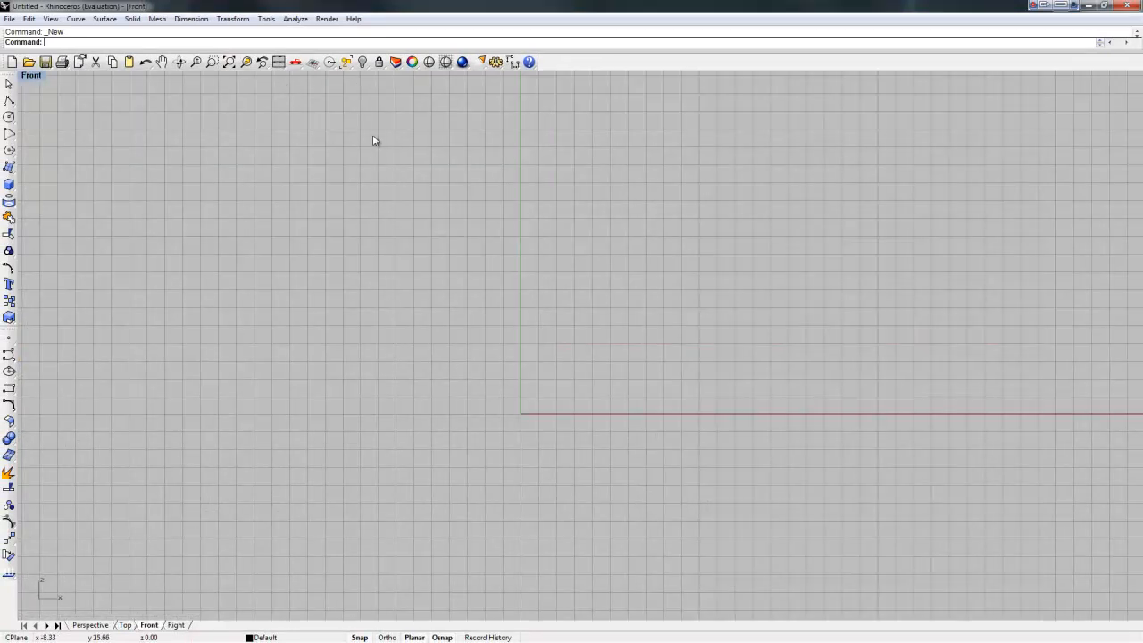
right_drag(471, 234, 489, 207)
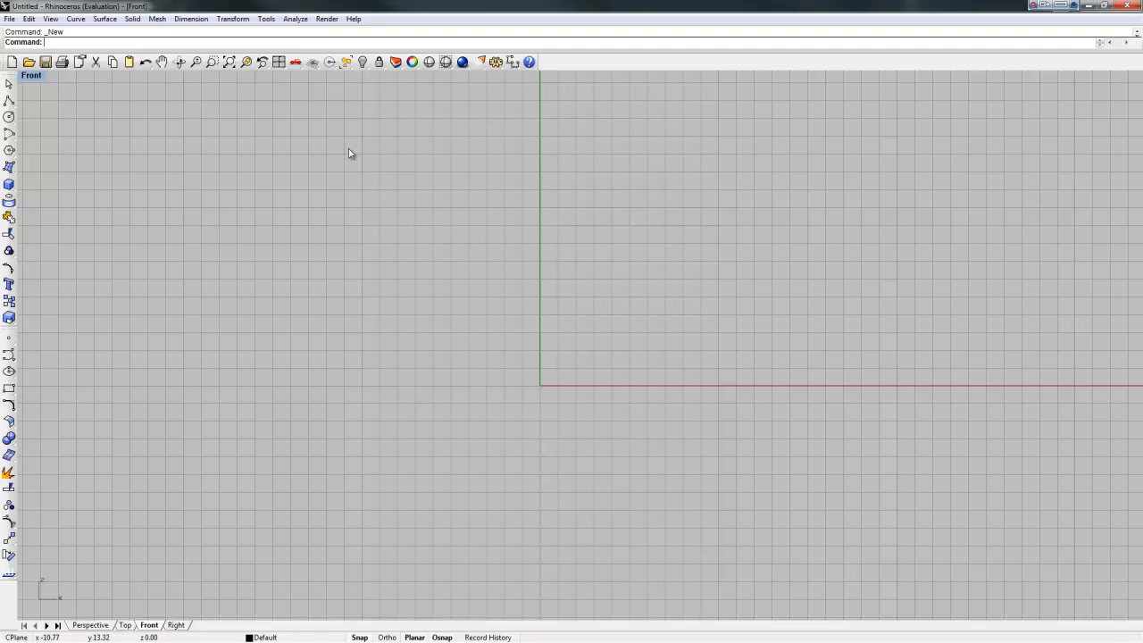
click(280, 68)
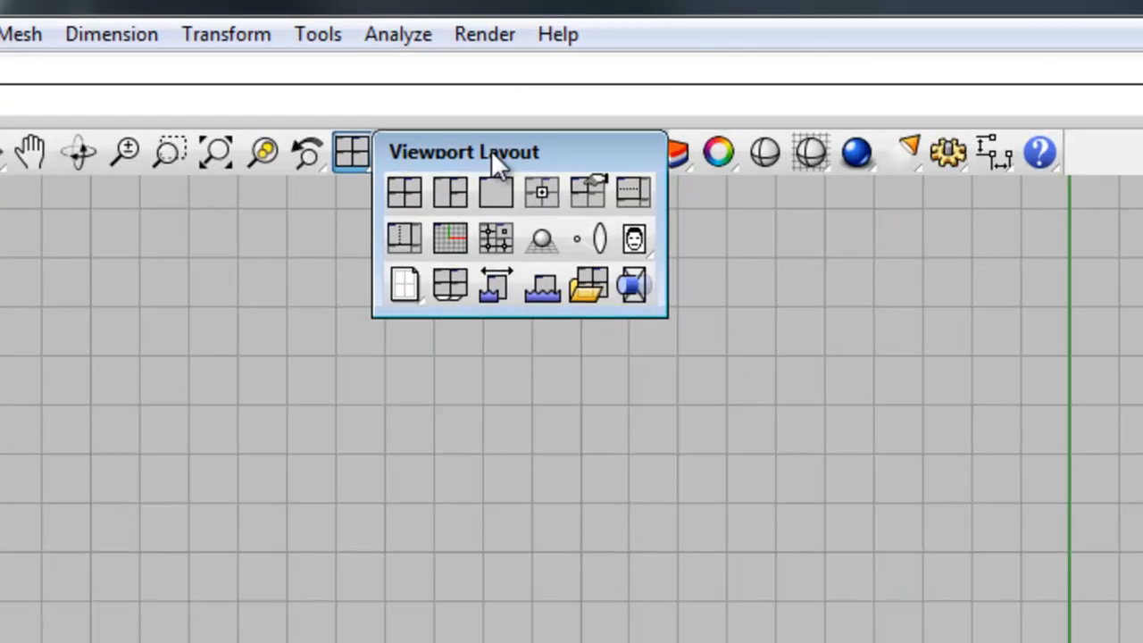
click(330, 65)
drag(495, 165, 524, 207)
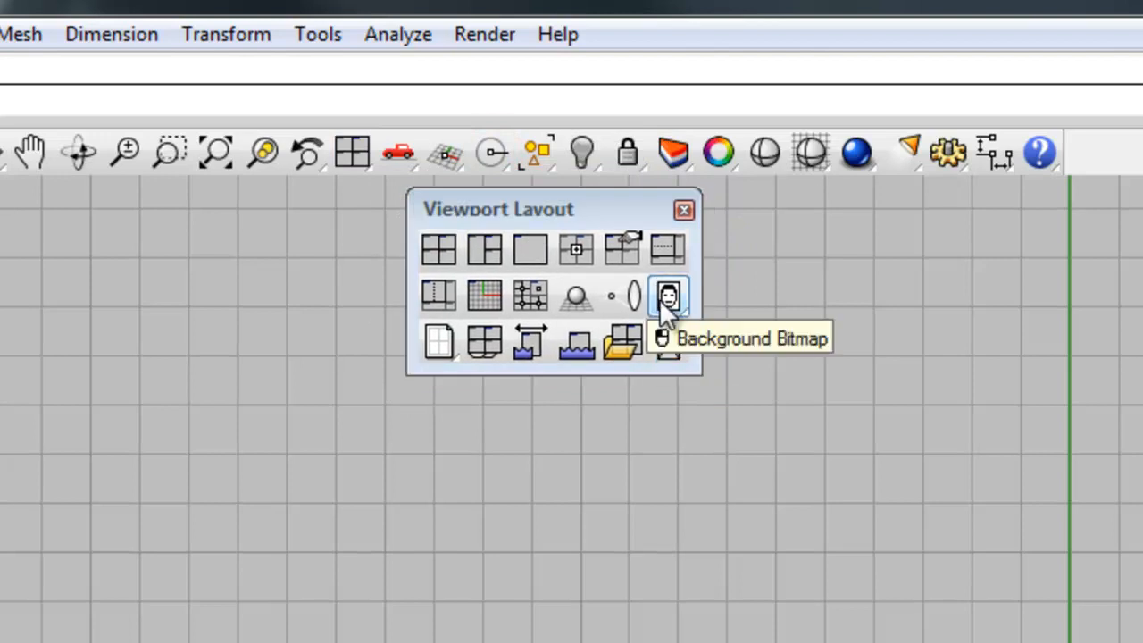
click(669, 298)
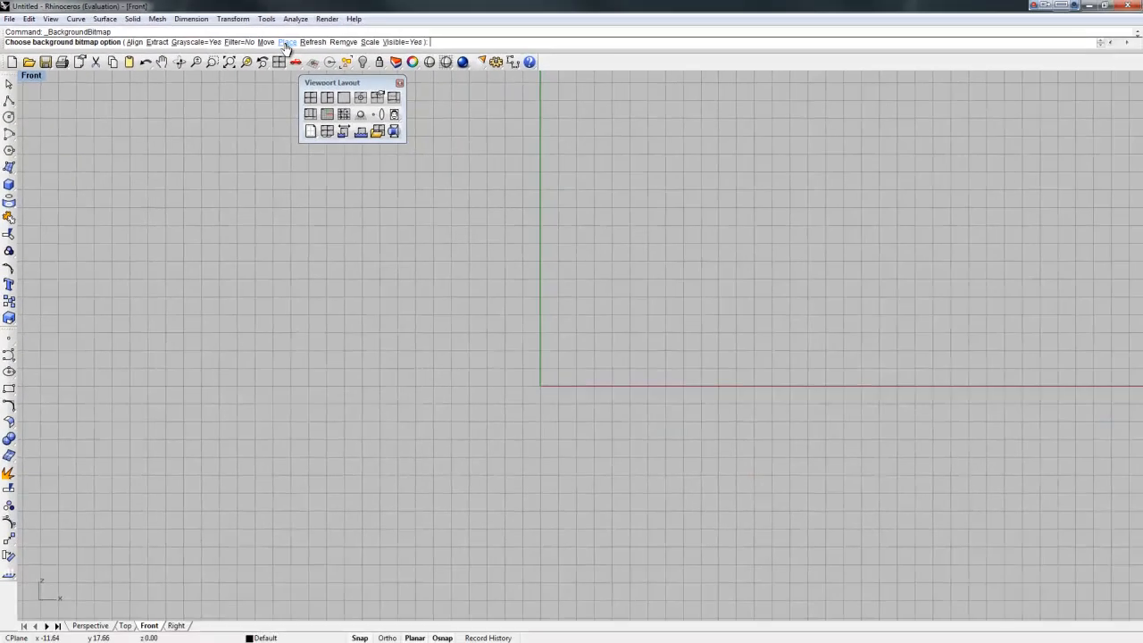
Step: Place wheel_side_cutaway_big.jpg as the Front background, sizing it with two corner points
click(286, 43)
click(360, 215)
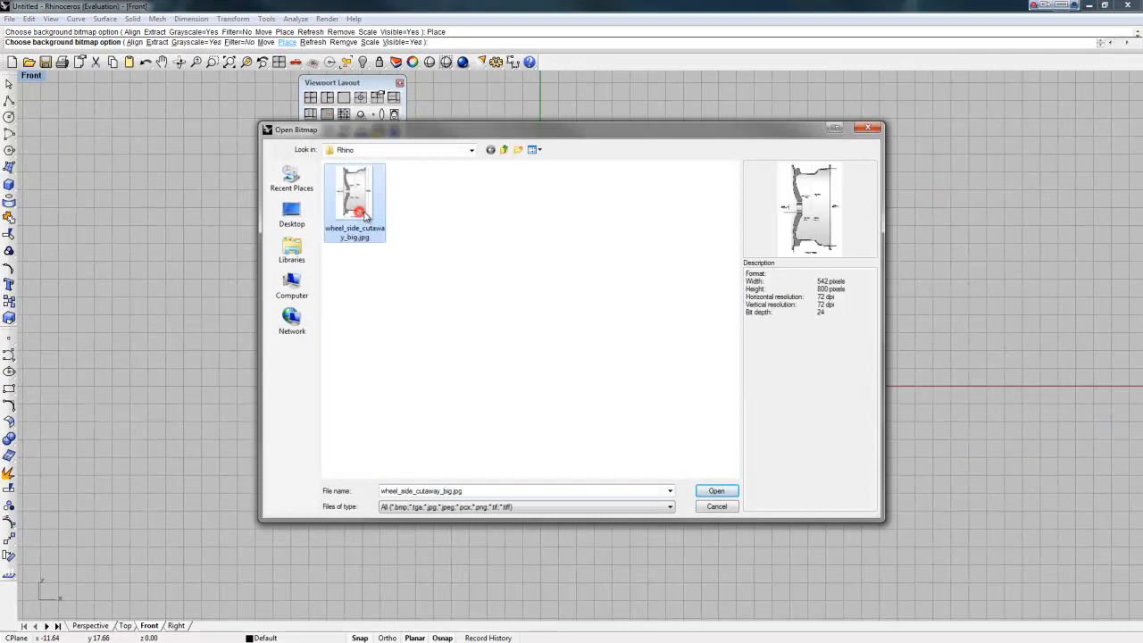
click(718, 493)
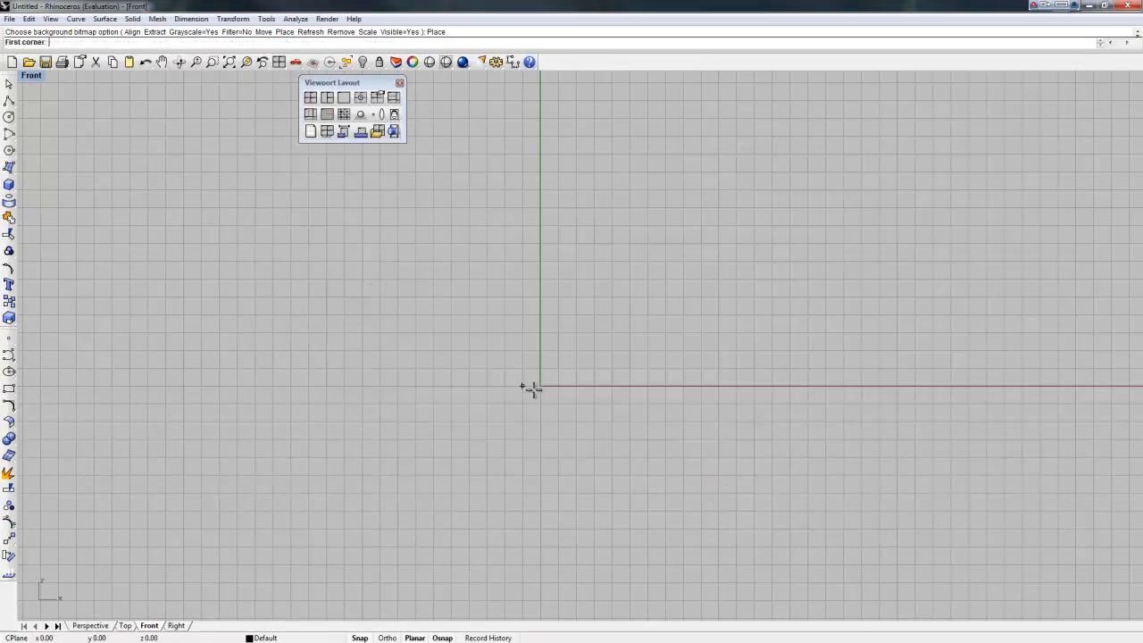
click(433, 189)
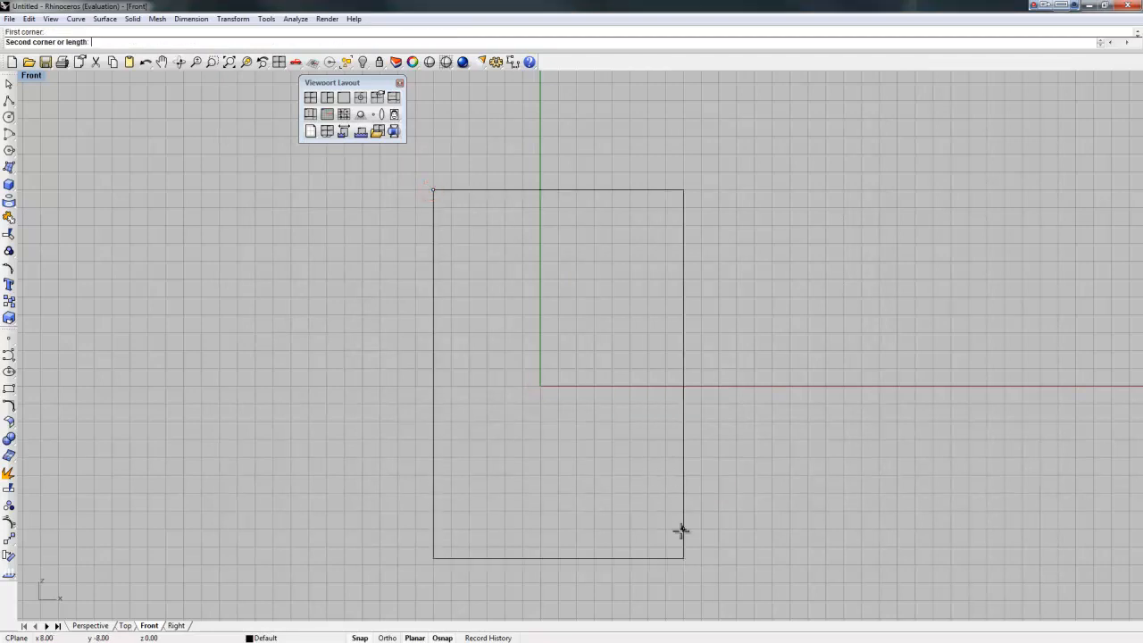
click(681, 564)
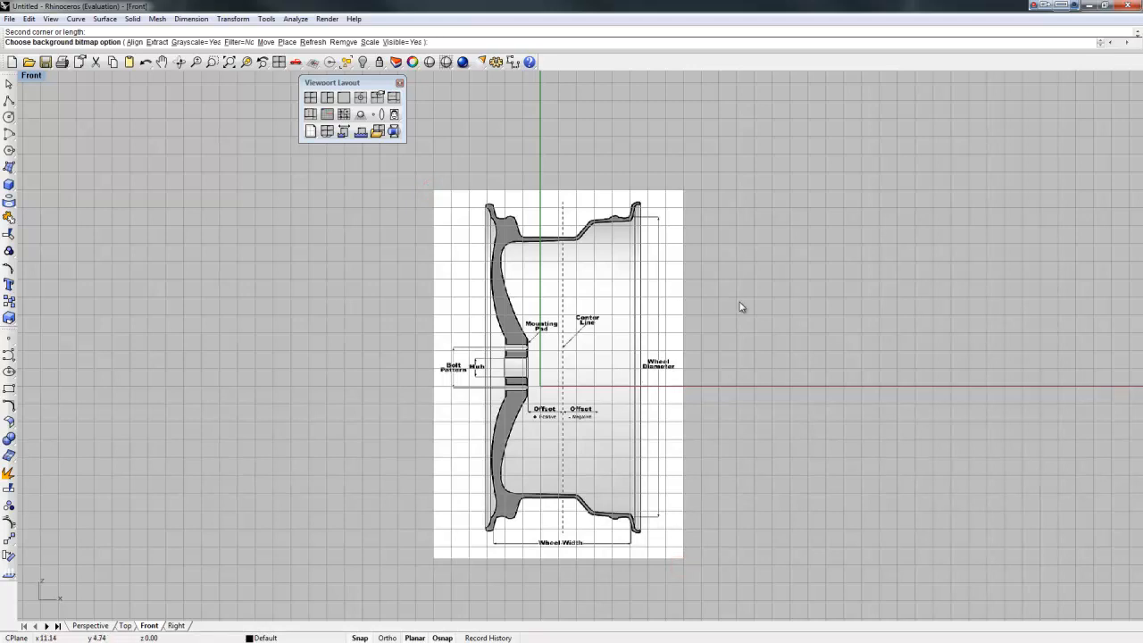
Step: Zoom and pan to centre the wheel image, and close the floating layout toolbar
click(708, 309)
scroll(625, 304, up, 2)
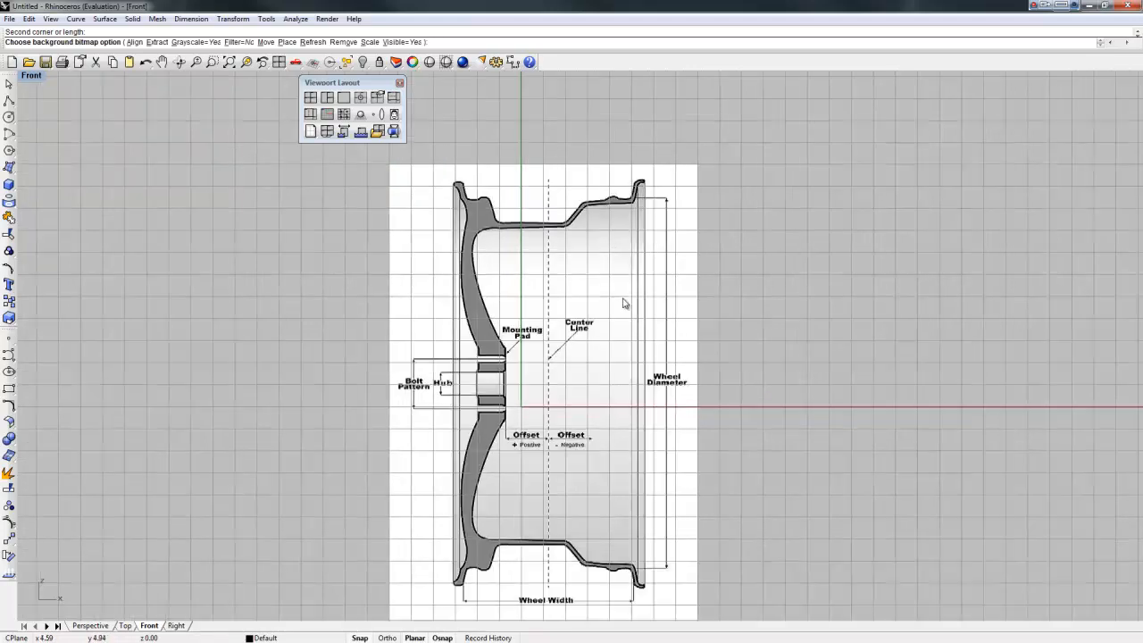
right_drag(622, 346, 597, 315)
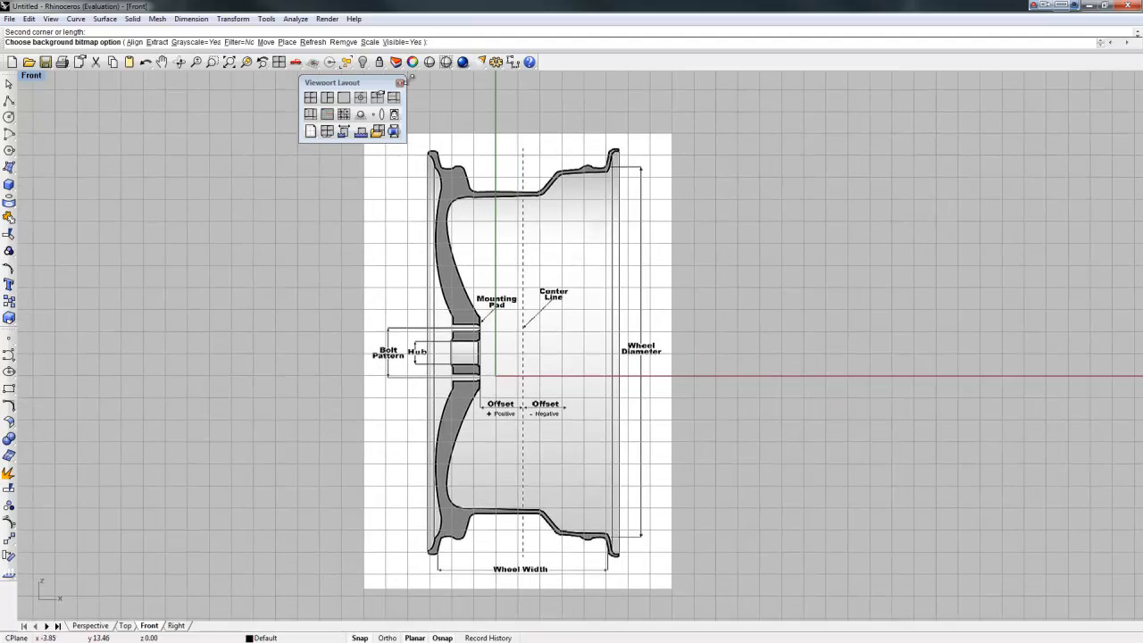
click(400, 85)
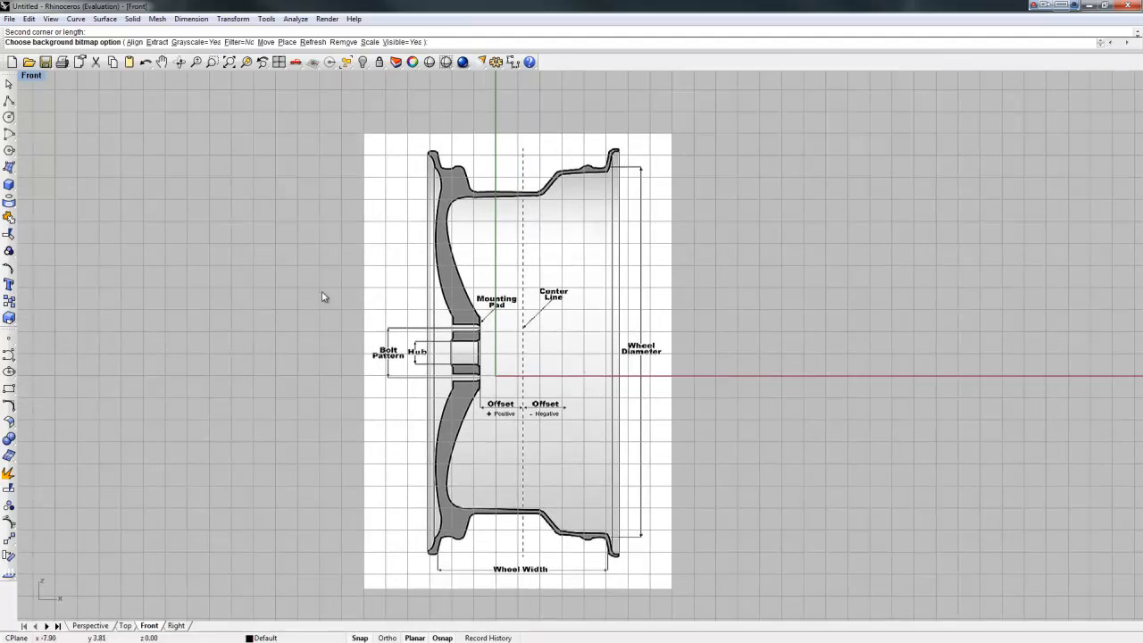
scroll(321, 296, down, 4)
scroll(324, 297, up, 2)
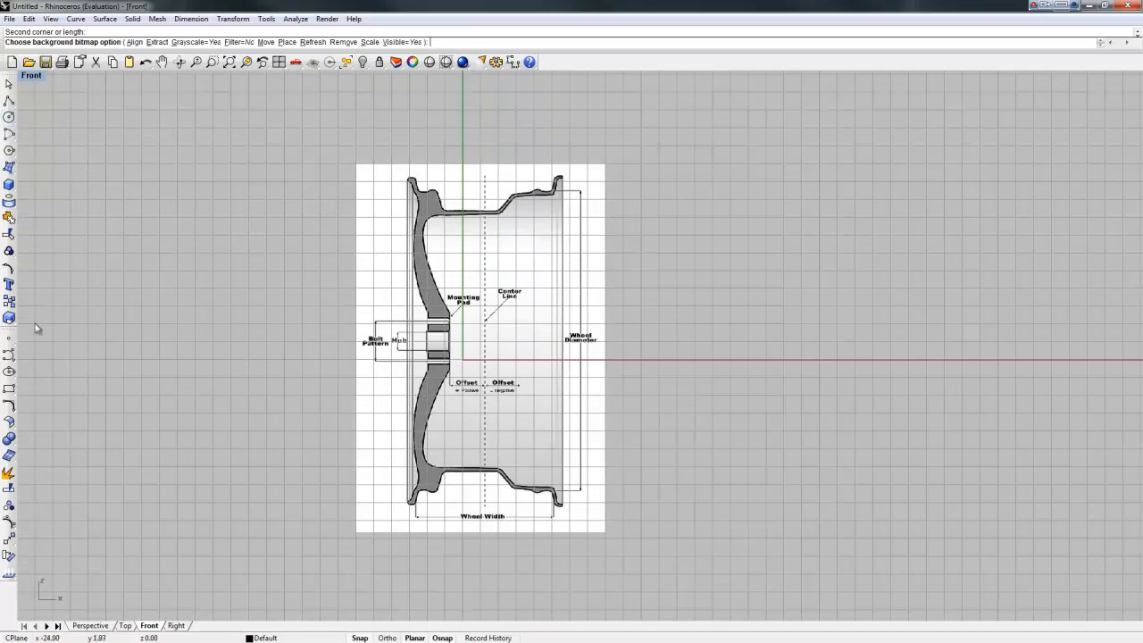
Step: Draw a 10 by 18 reference rectangle above the wheel image
click(9, 388)
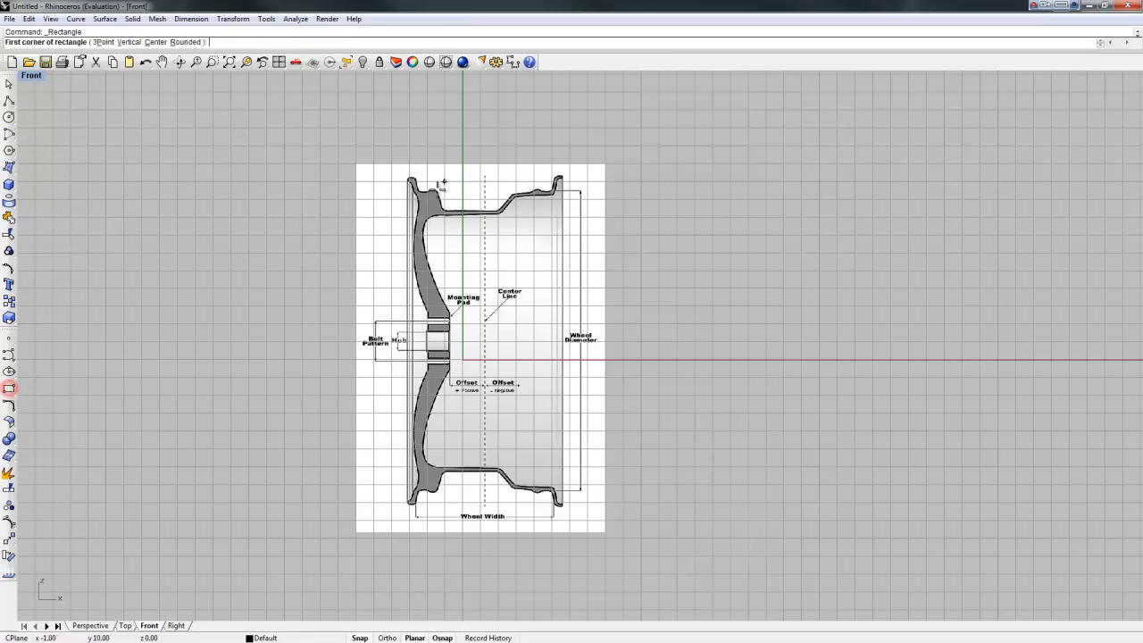
click(356, 128)
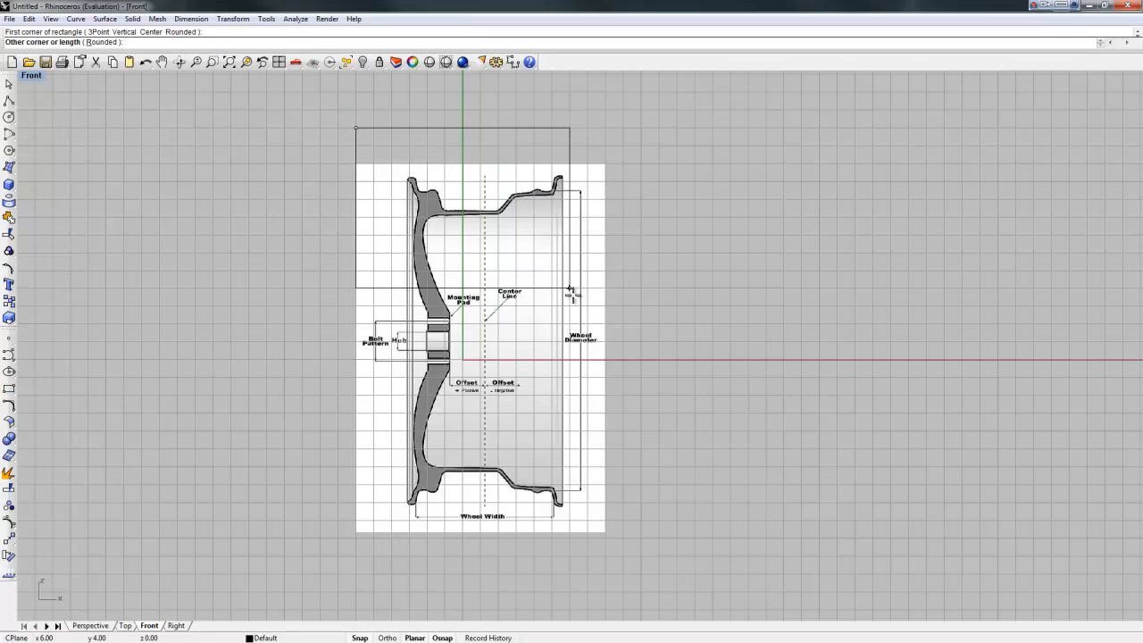
text(10)
key(Return)
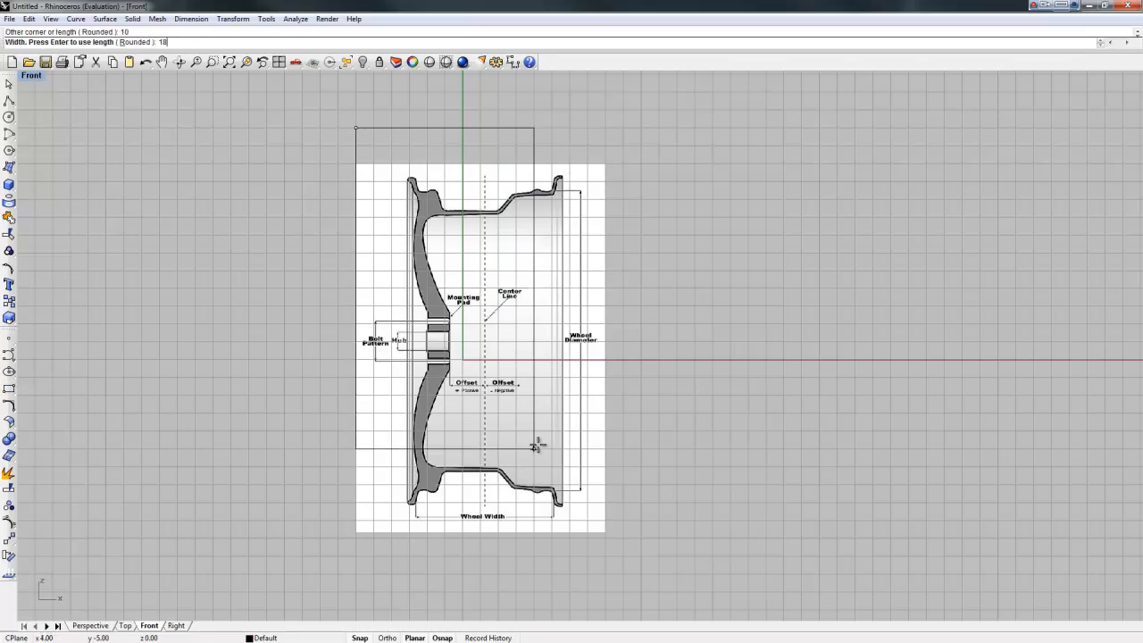
key(Return)
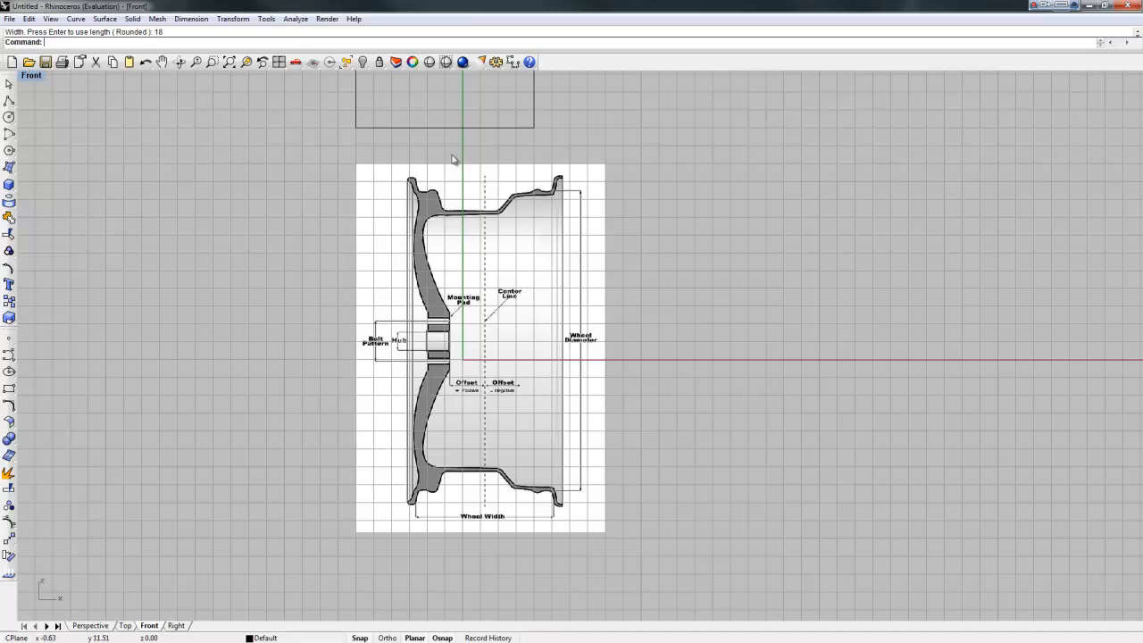
Step: Move the rectangle down over the wheel image
middle_click(404, 150)
scroll(405, 151, down, 8)
middle_click(405, 151)
scroll(405, 151, up, 8)
scroll(399, 144, down, 8)
middle_drag(399, 144, 382, 347)
middle_drag(410, 214, 398, 204)
click(385, 204)
drag(390, 205, 393, 375)
scroll(393, 375, up, 5)
right_drag(393, 374, 377, 197)
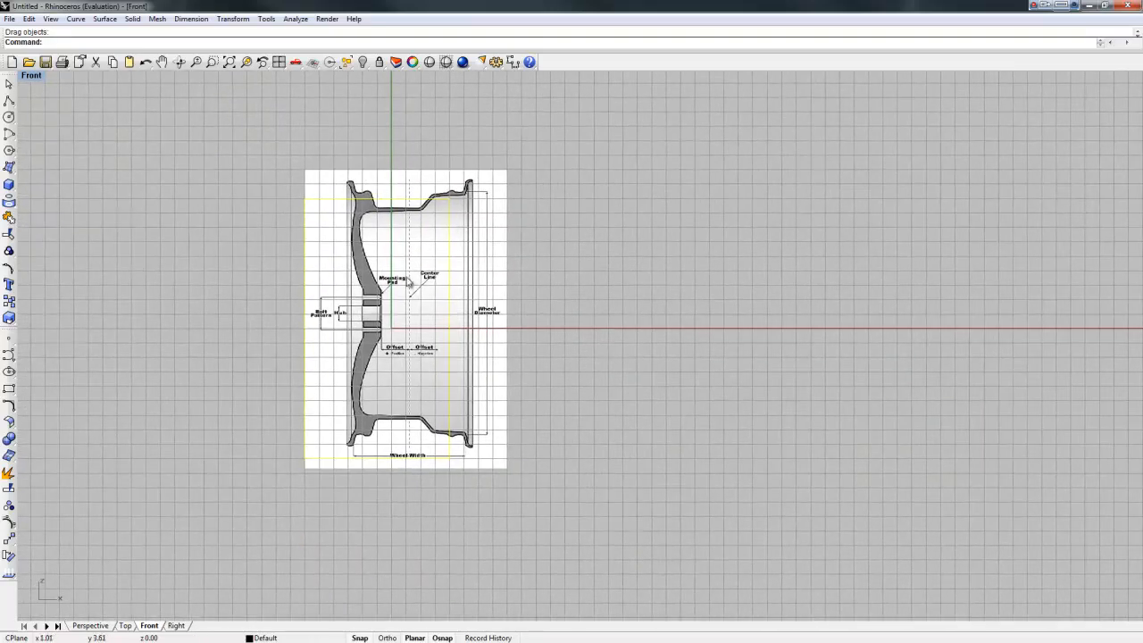
Step: Nudge the rectangle right and up to fit the wheel, then deselect it
drag(451, 234, 477, 231)
drag(394, 199, 393, 184)
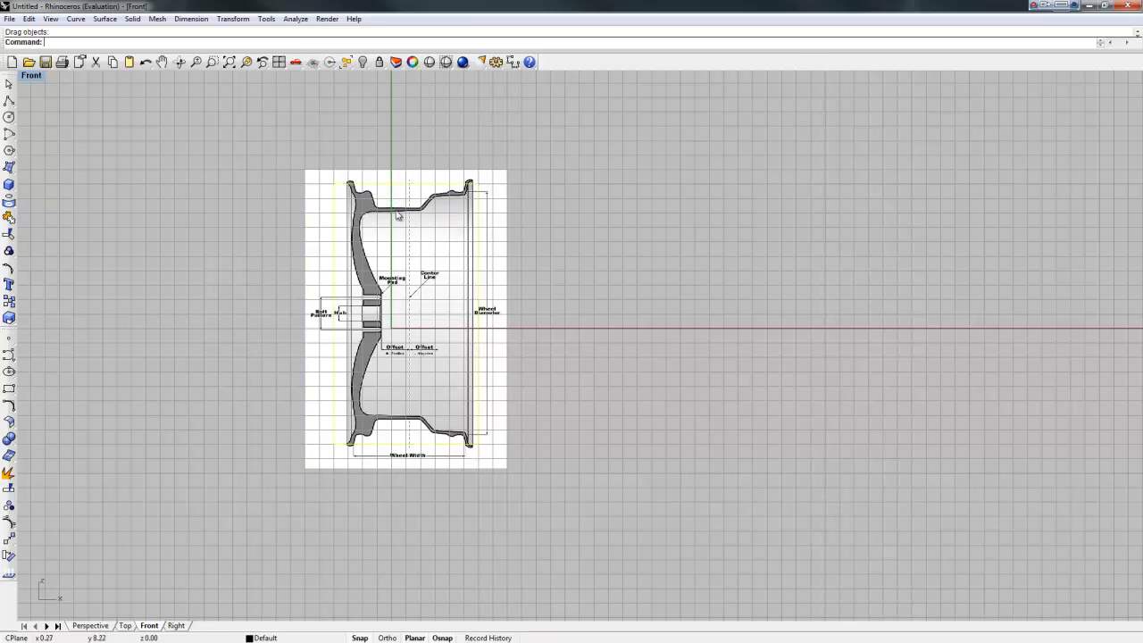
scroll(397, 212, up, 2)
scroll(435, 328, up, 1)
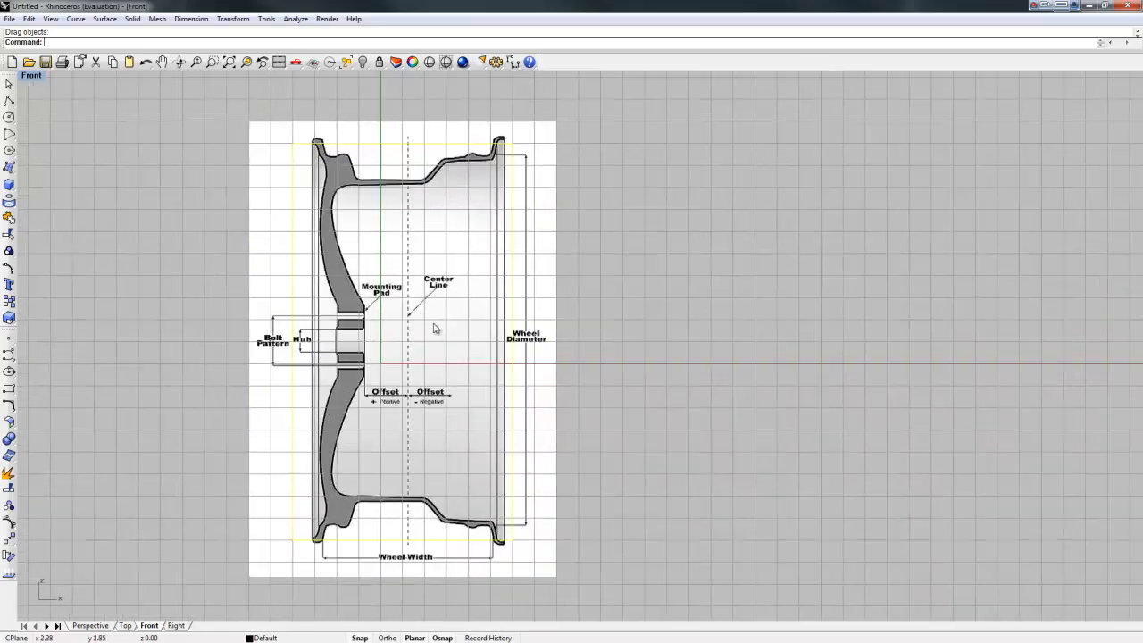
click(359, 112)
mouse_move(346, 143)
mouse_down()
mouse_move(350, 125)
mouse_move(347, 145)
mouse_up()
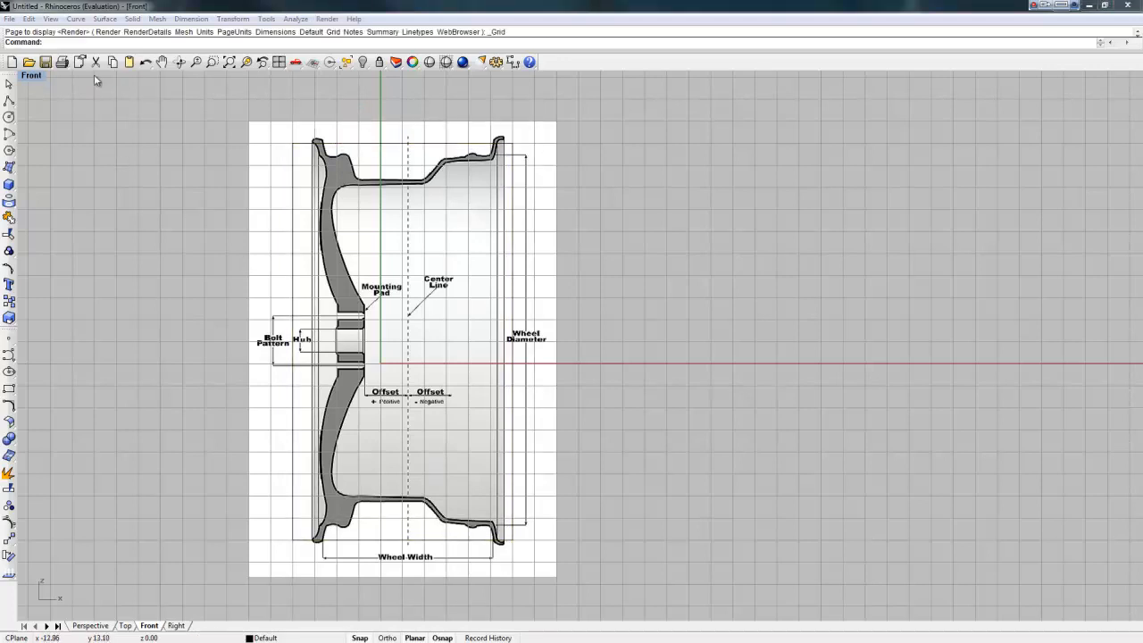
Step: Turn off Show grid lines in the Grid Options
click(52, 18)
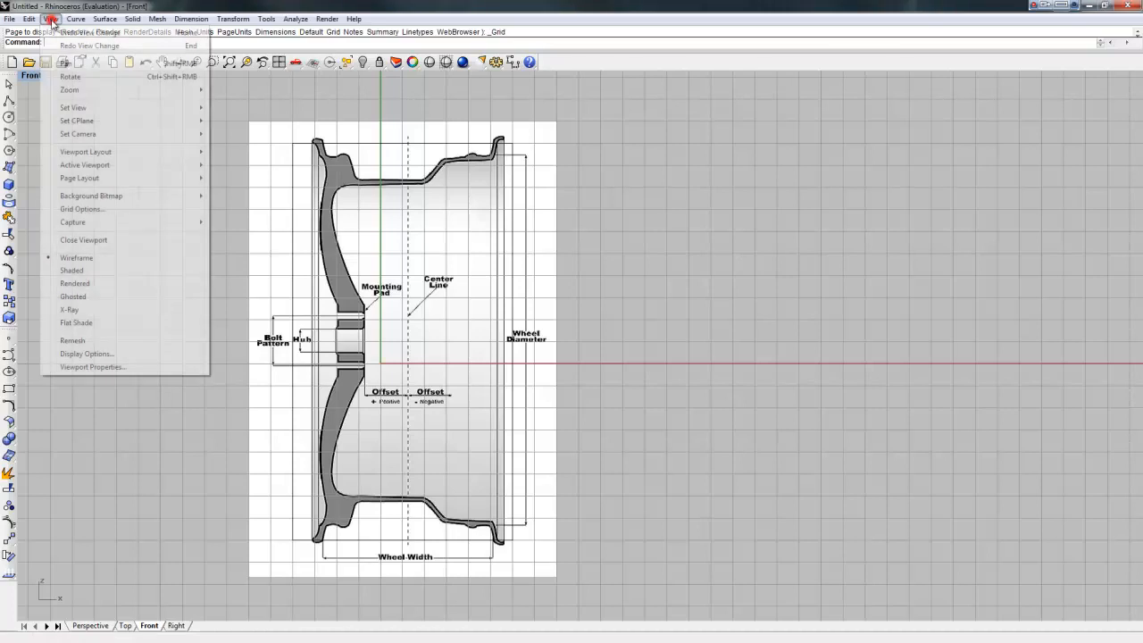
click(71, 209)
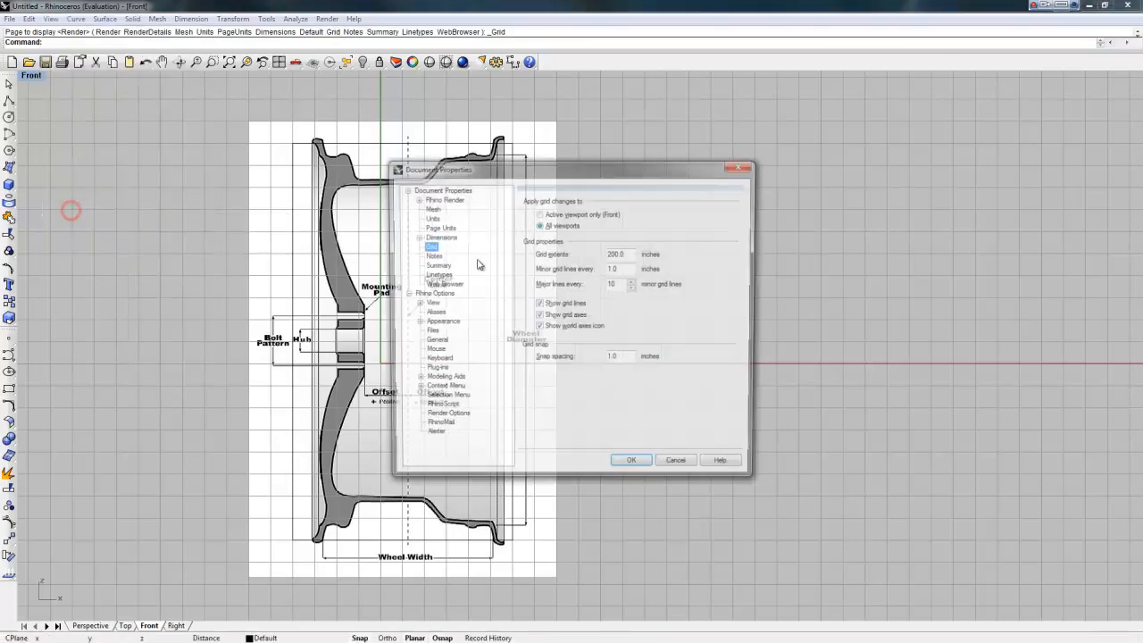
click(540, 304)
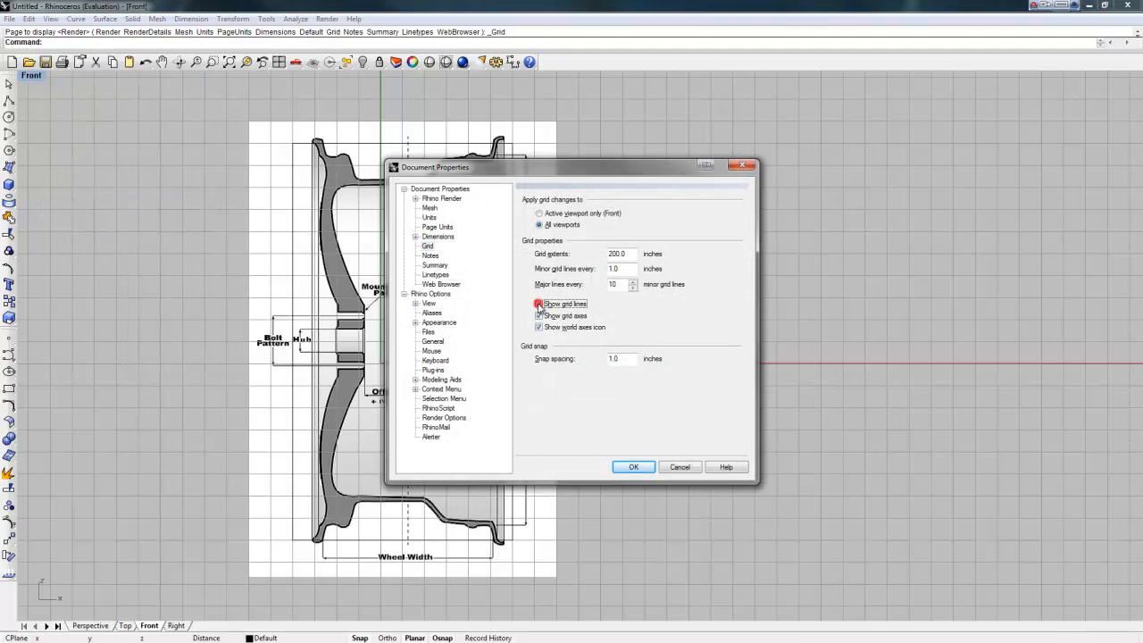
click(634, 468)
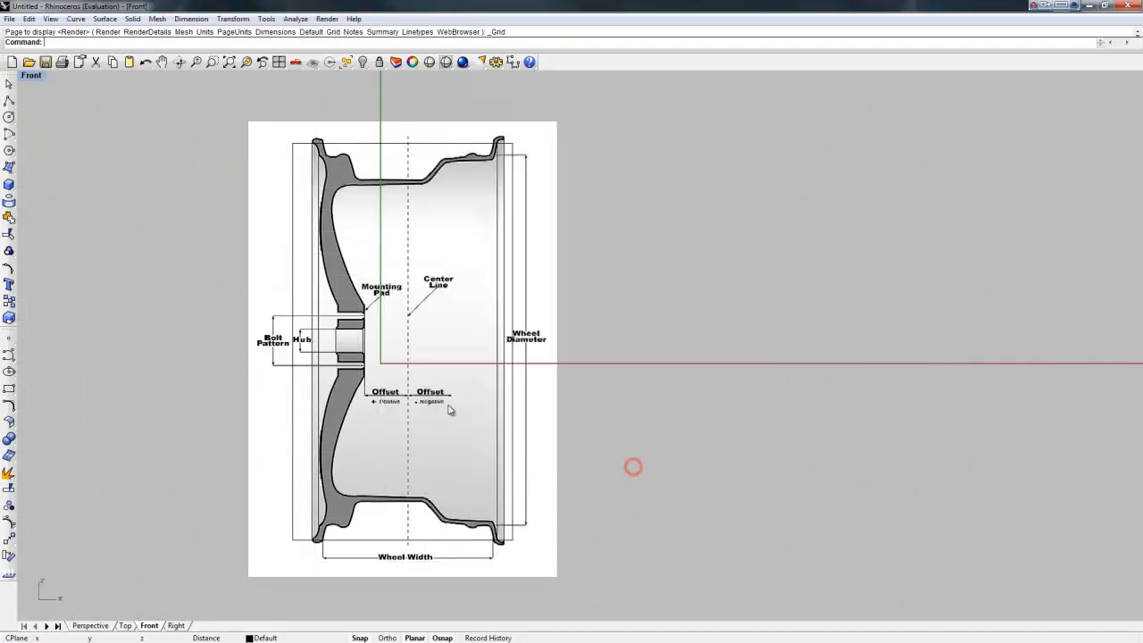
Step: Open the Background Bitmap options from the Viewport Layout flyout
click(353, 146)
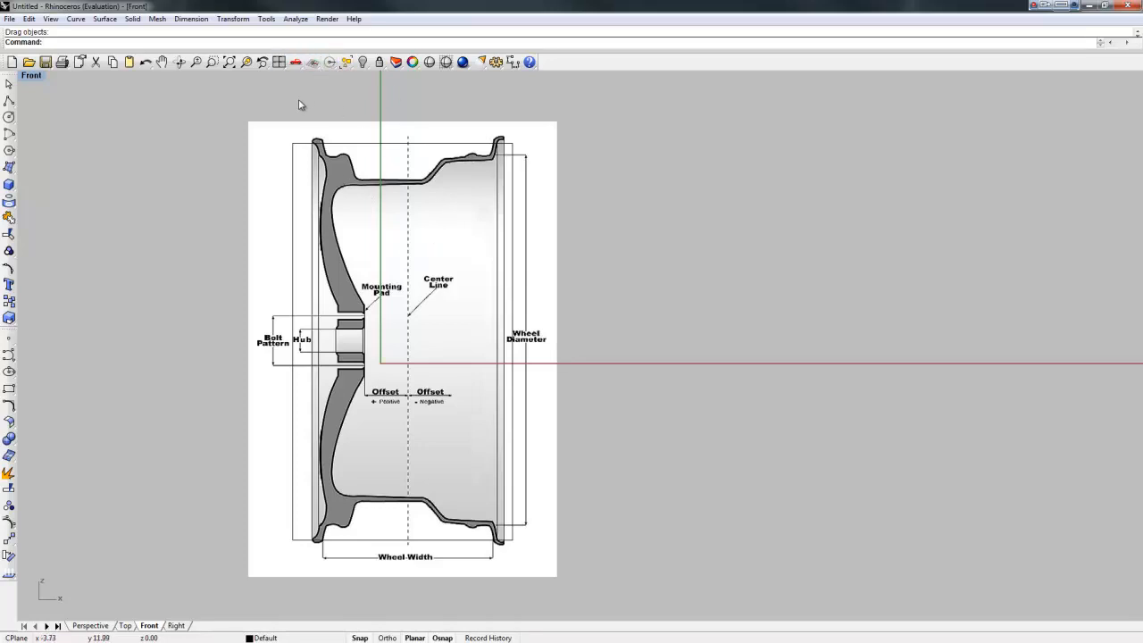
click(279, 63)
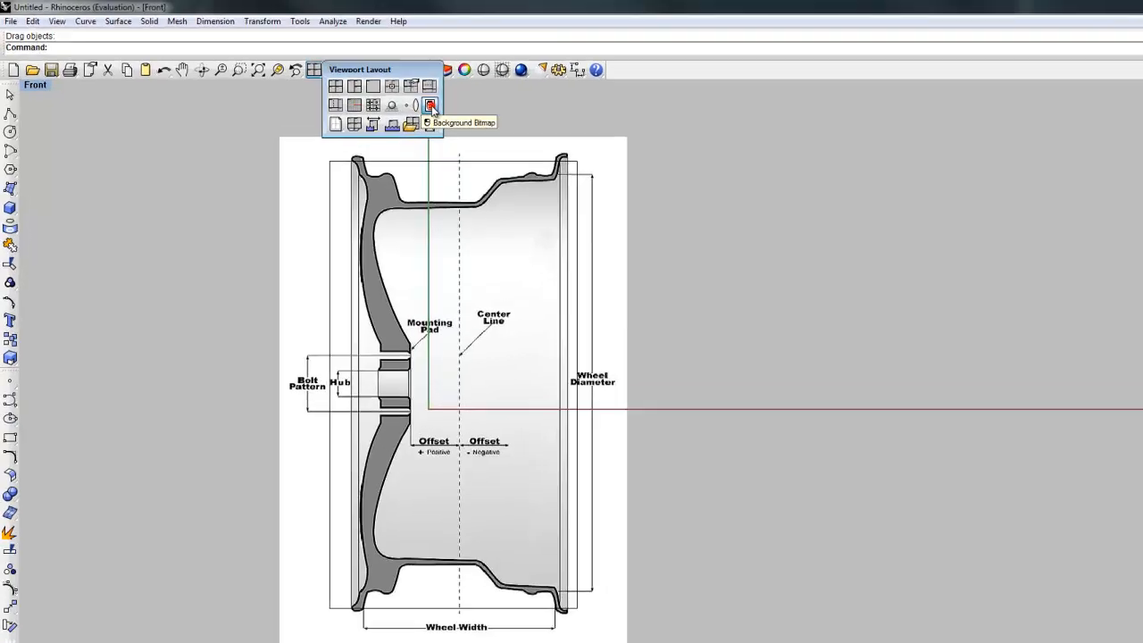
click(382, 94)
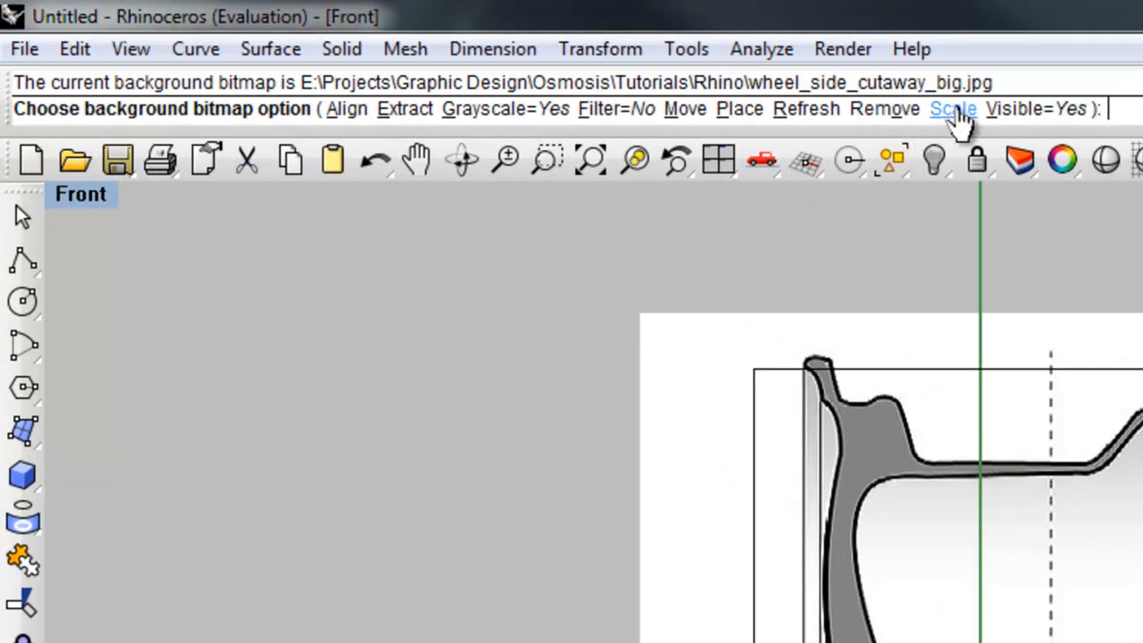
Step: Scale the background image using an origin and two reference points near the rim
click(954, 109)
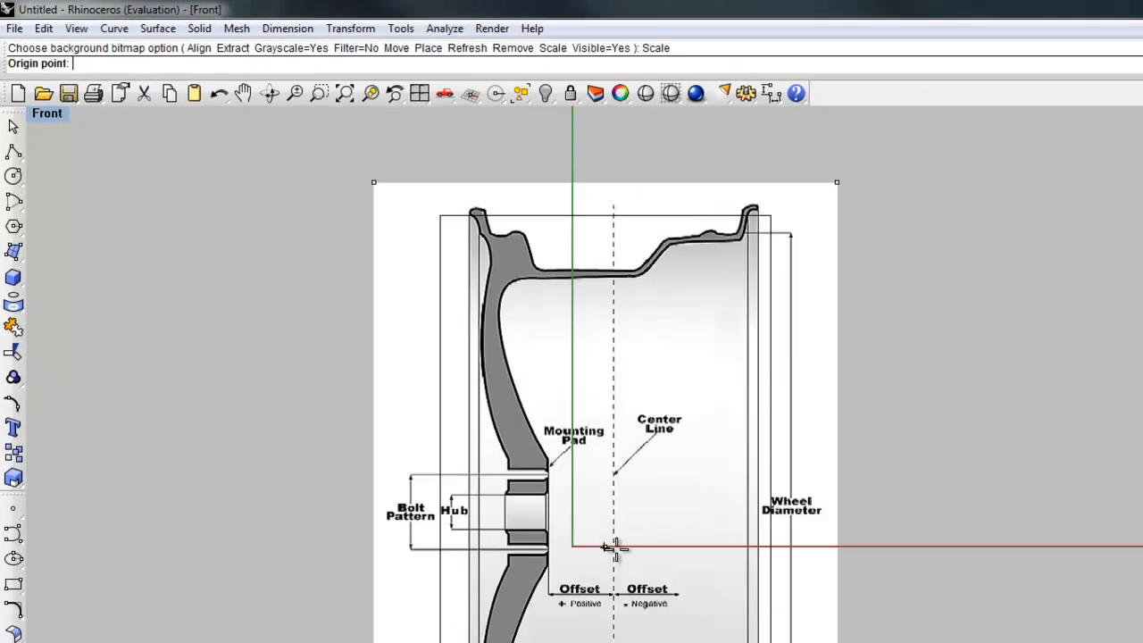
click(407, 363)
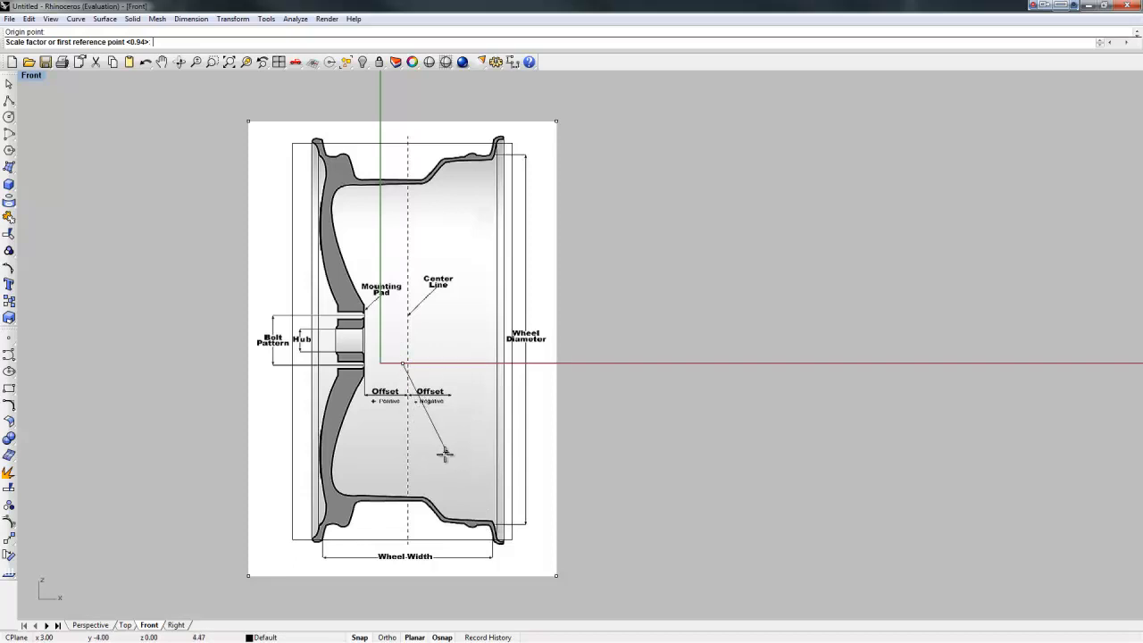
click(460, 533)
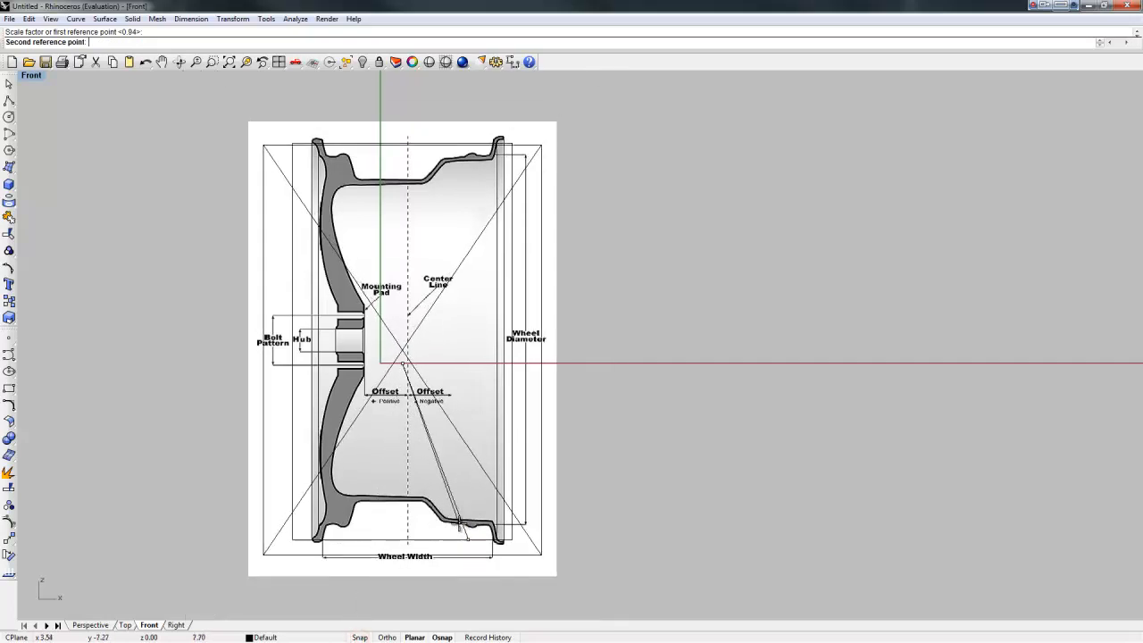
click(458, 535)
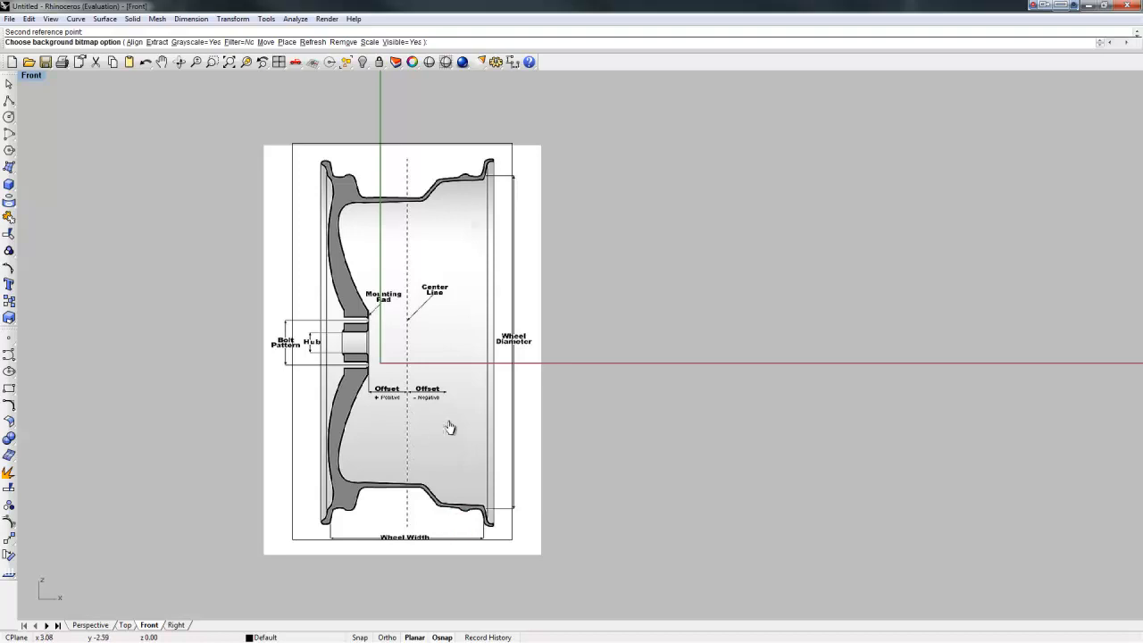
Step: Rescale the image again to enlarge the rim into the rectangle, check the fit, and exit
click(380, 42)
click(403, 349)
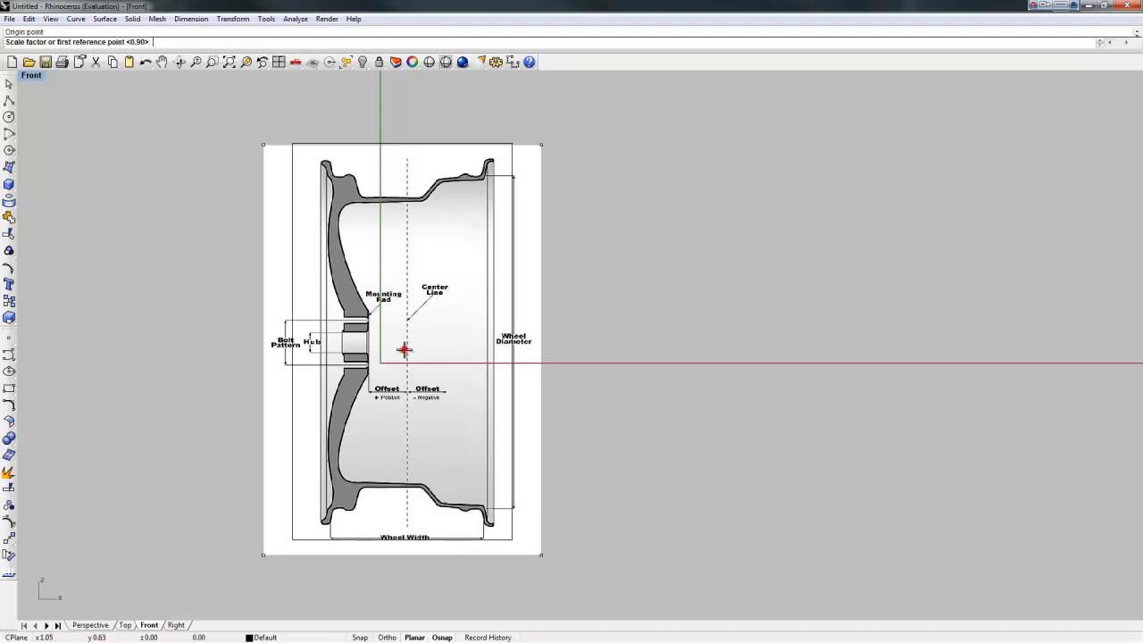
click(459, 473)
click(469, 487)
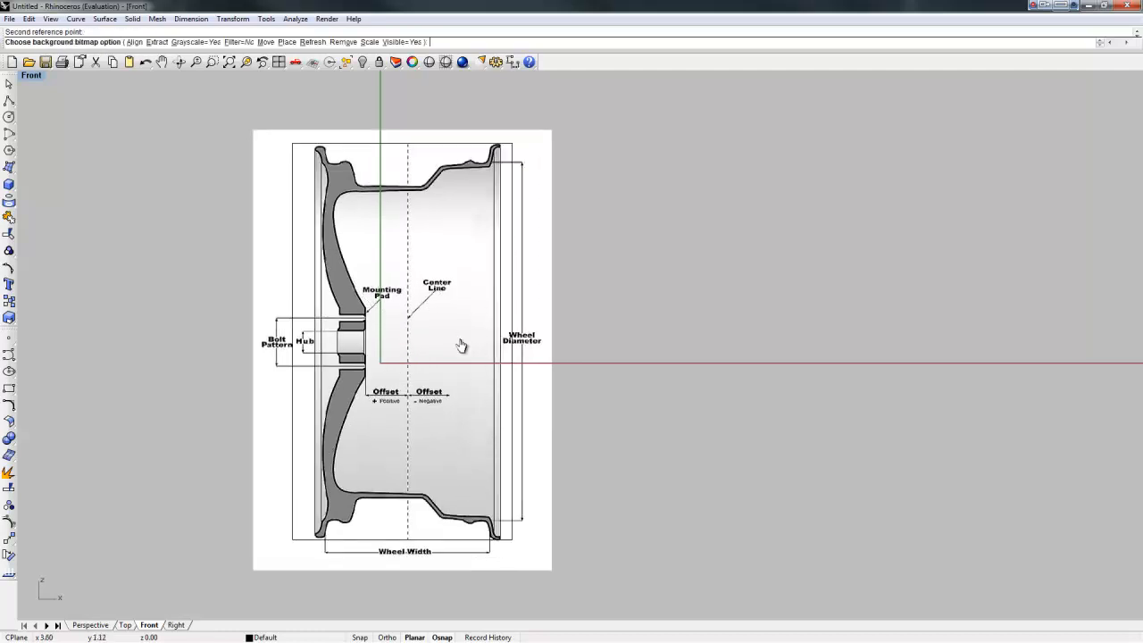
scroll(404, 298, up, 2)
right_drag(430, 332, 439, 353)
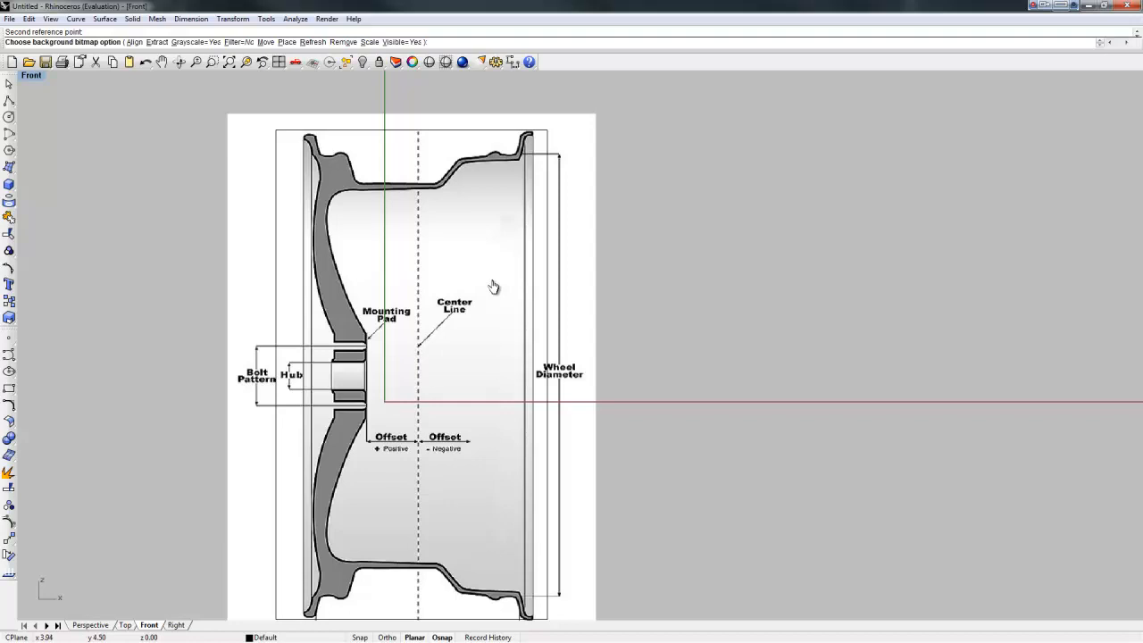
right_drag(500, 226, 472, 285)
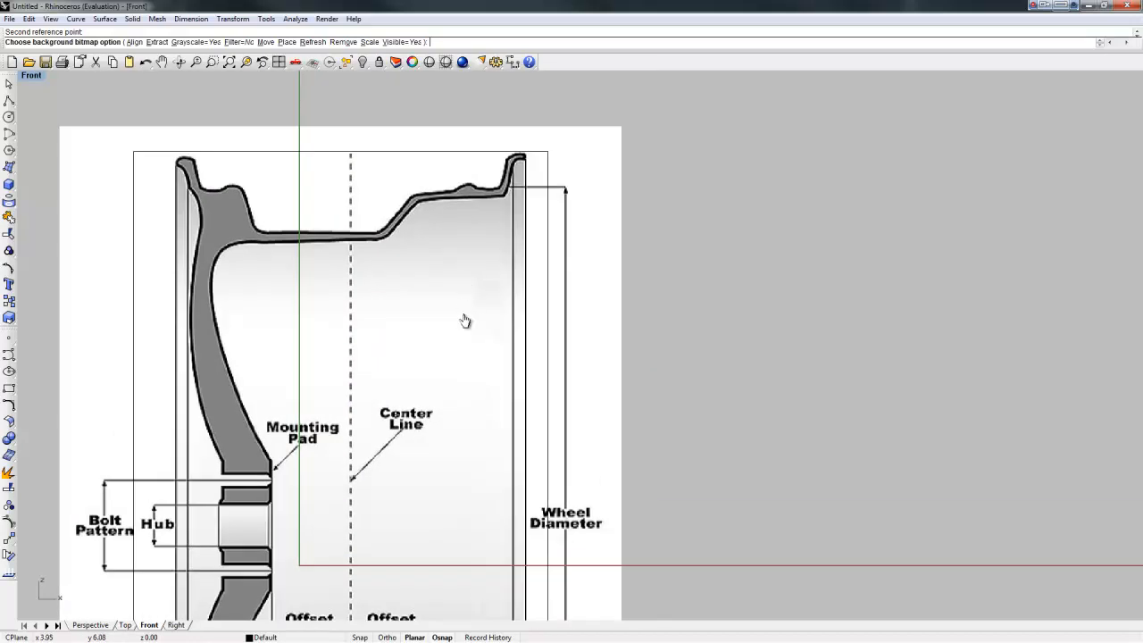
scroll(455, 358, down, 3)
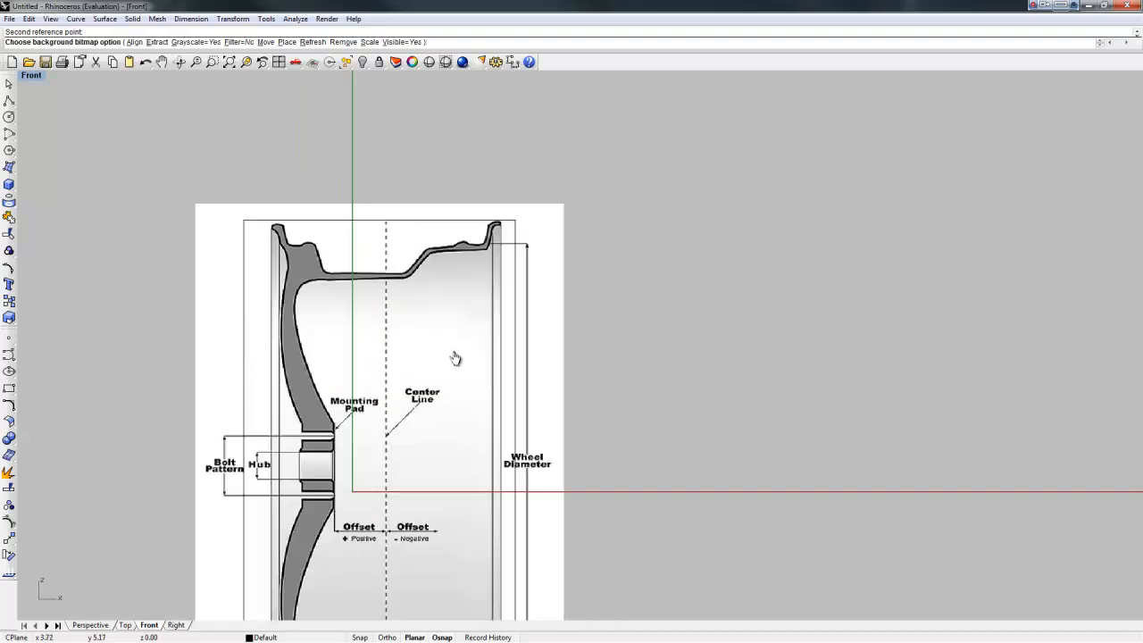
key(Escape)
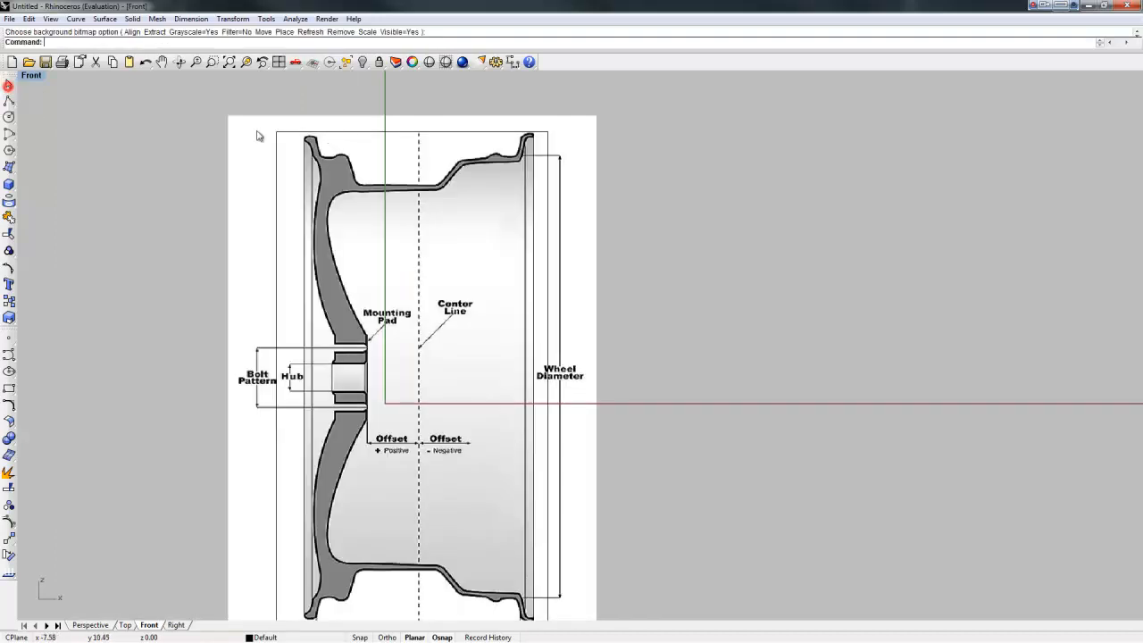
Step: Delete the reference rectangle and zoom in on the wheel's upper-left profile
click(351, 133)
drag(359, 134, 721, 212)
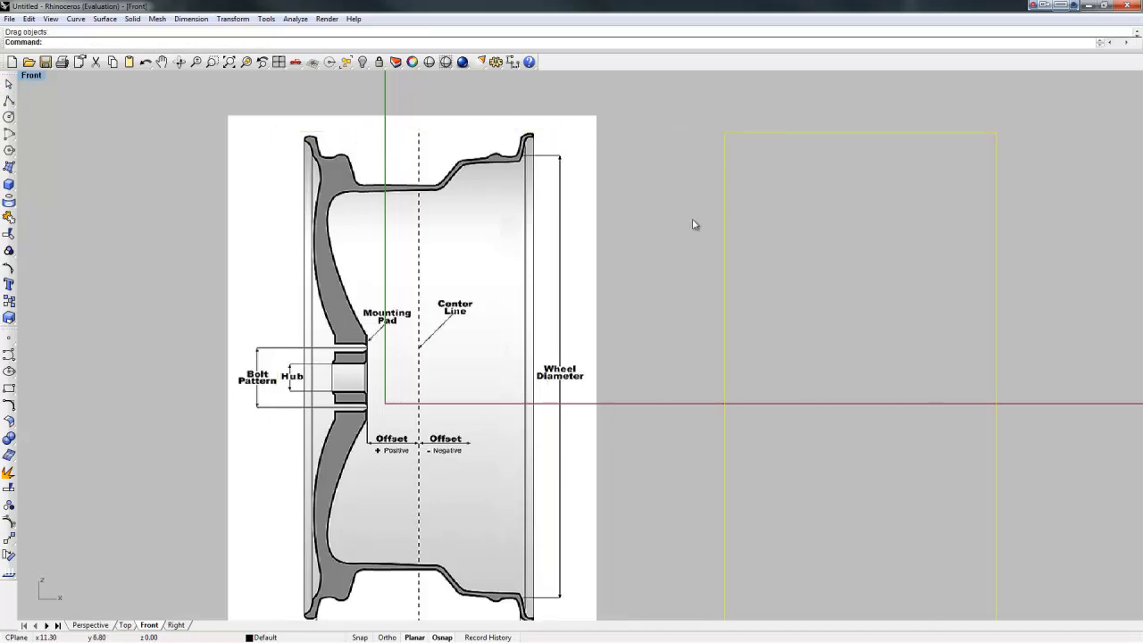
key(Delete)
scroll(303, 201, up, 3)
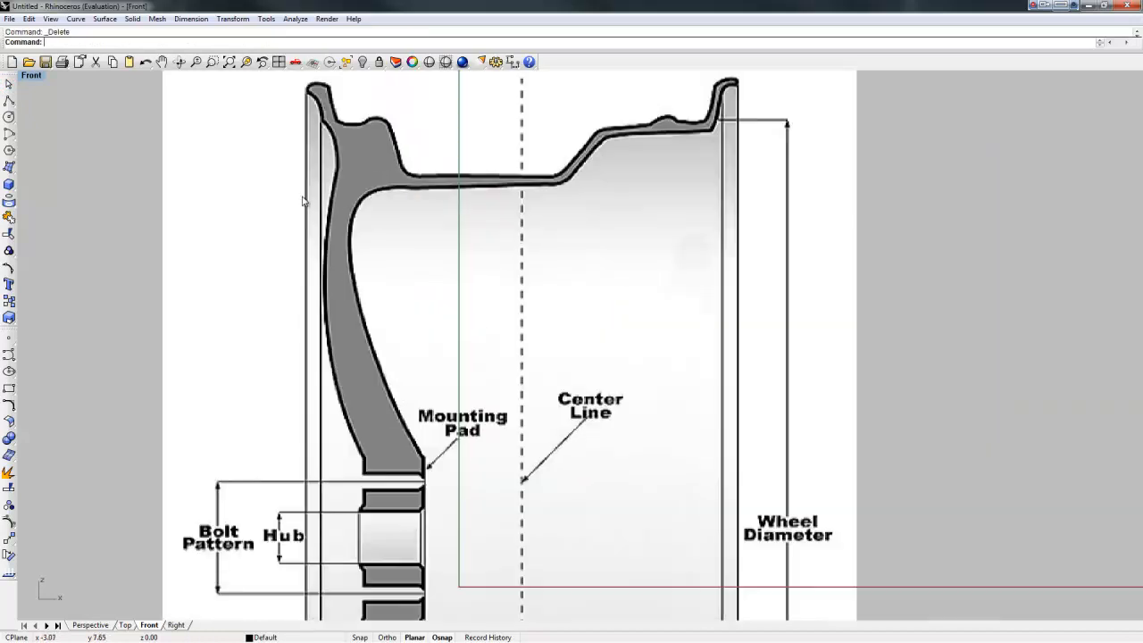
right_drag(371, 201, 287, 279)
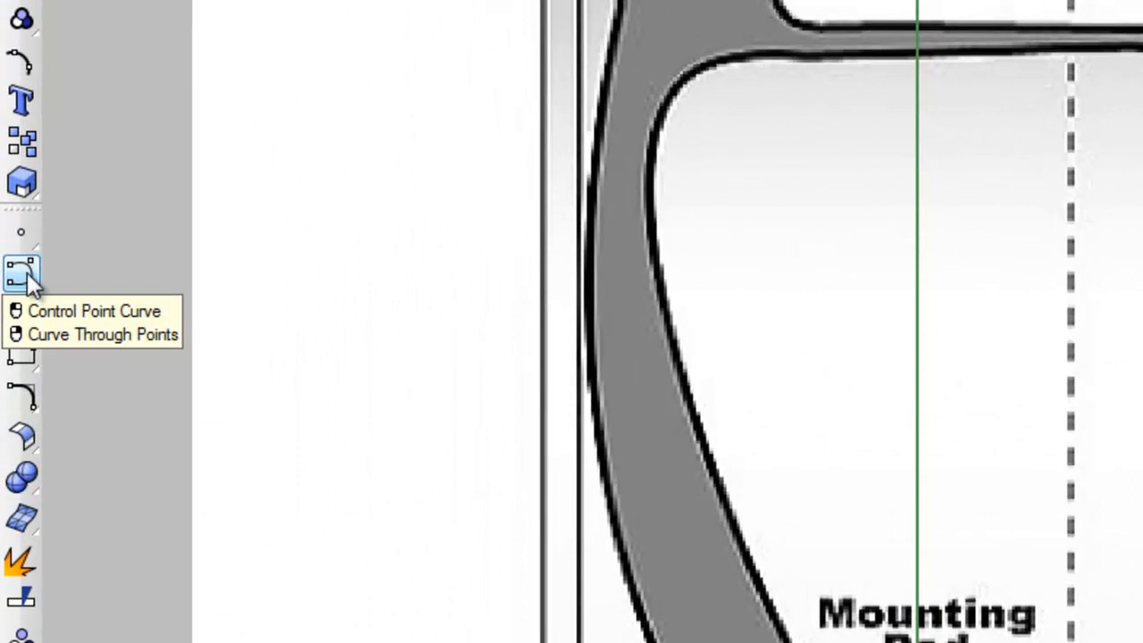
Step: Start a control-point curve at the top-left lip and trace down the spoke edge
click(23, 272)
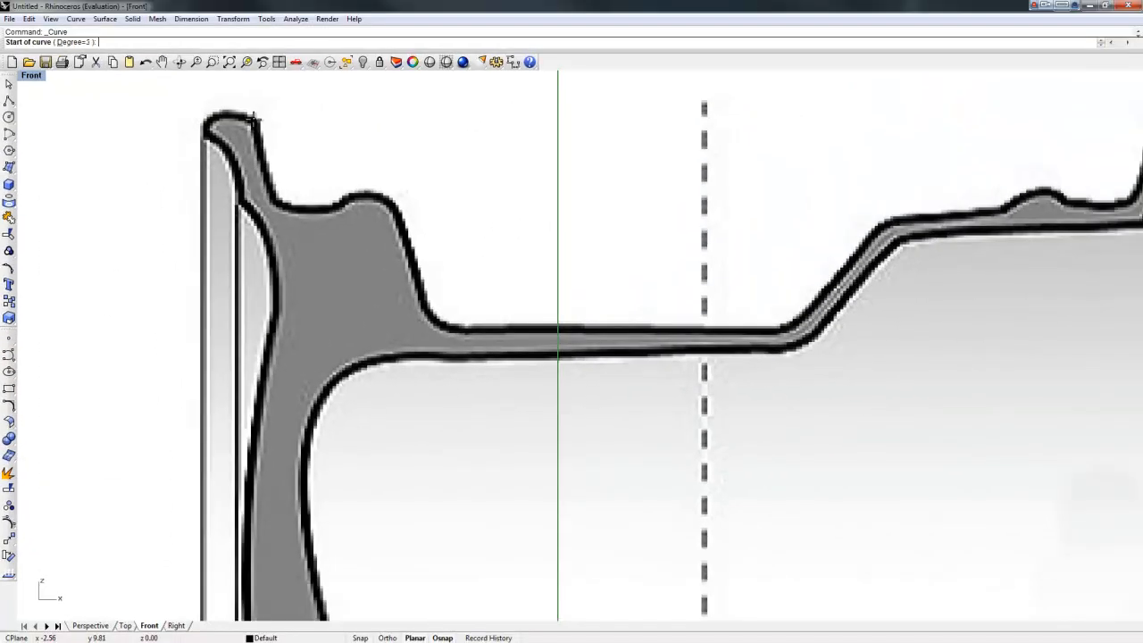
click(254, 117)
click(224, 115)
click(206, 123)
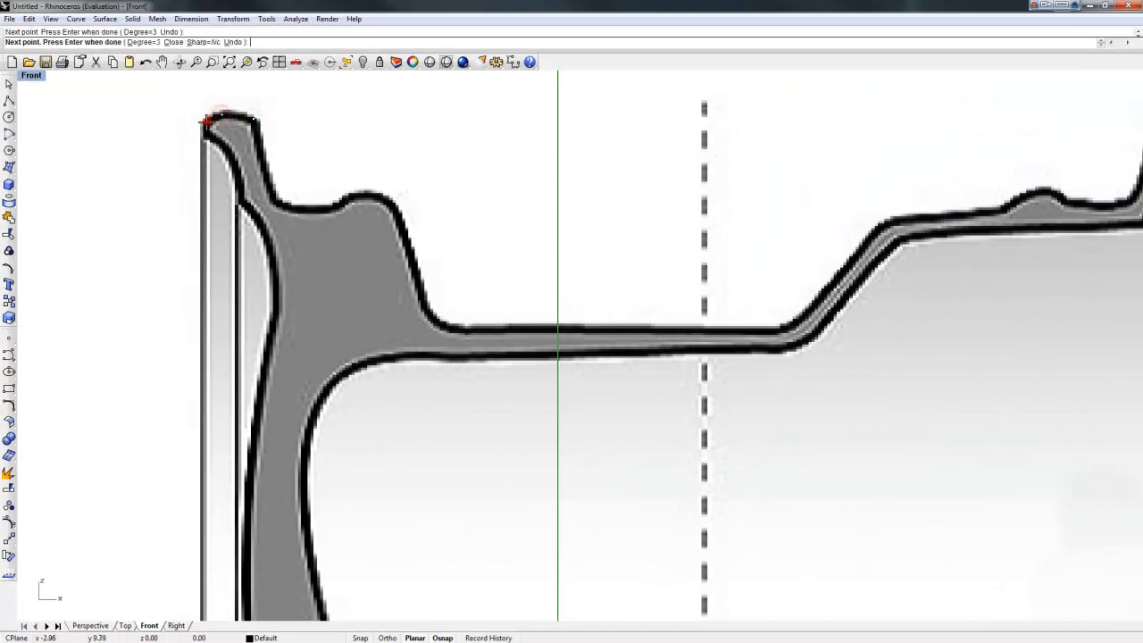
click(207, 128)
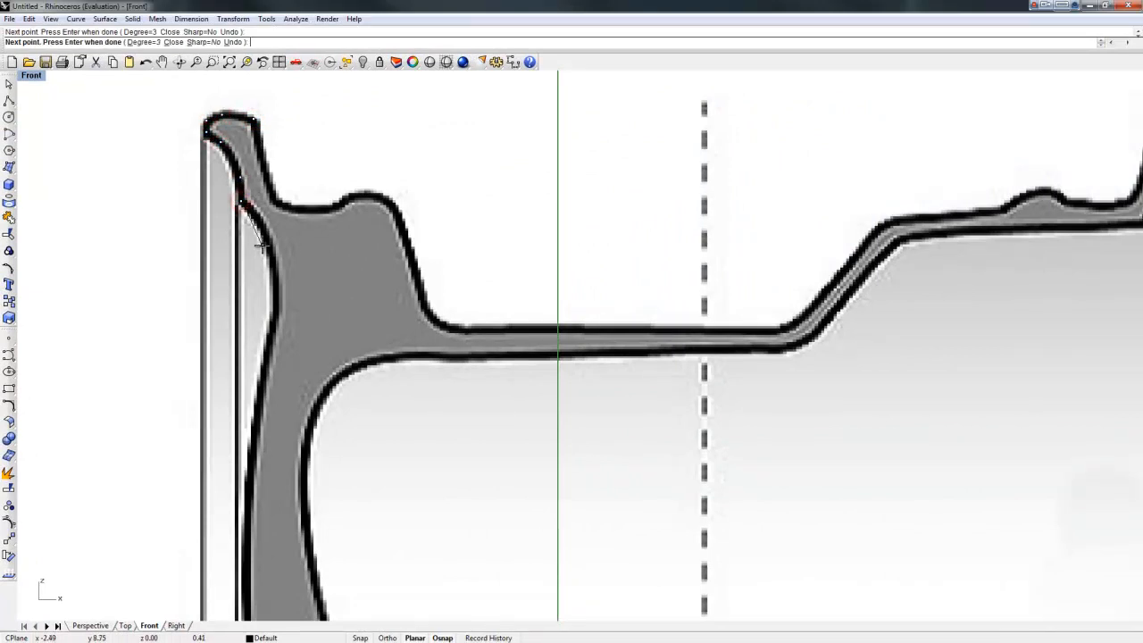
click(273, 318)
click(249, 487)
right_drag(258, 575, 253, 176)
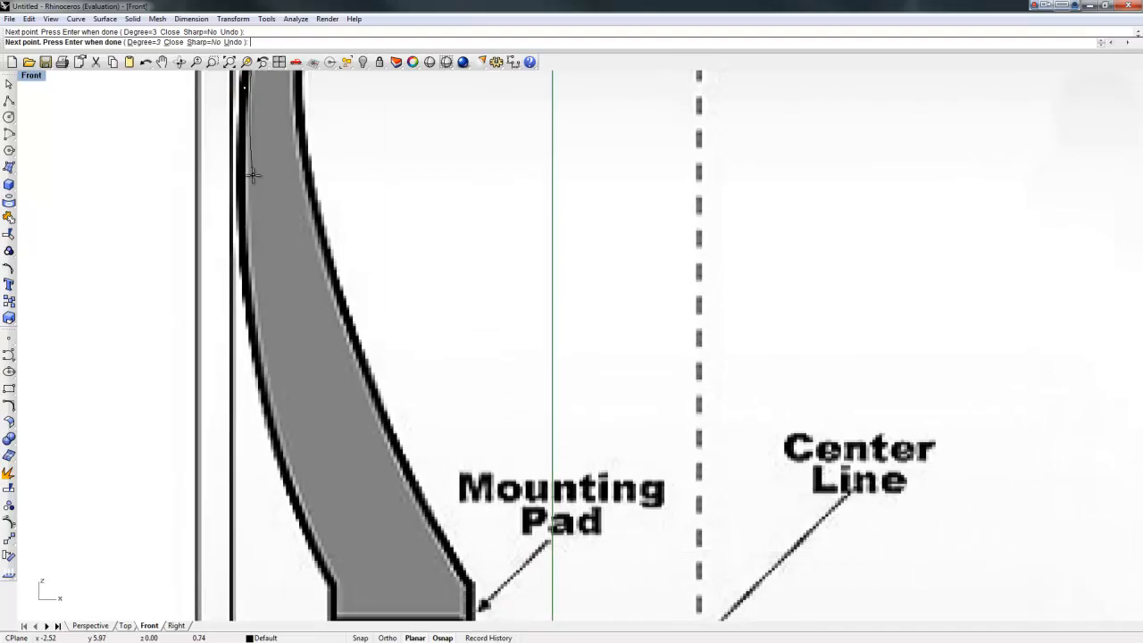
click(247, 289)
click(300, 518)
Step: Continue points around the Mounting Pad corners and back up along the inner rim
right_drag(347, 580, 309, 305)
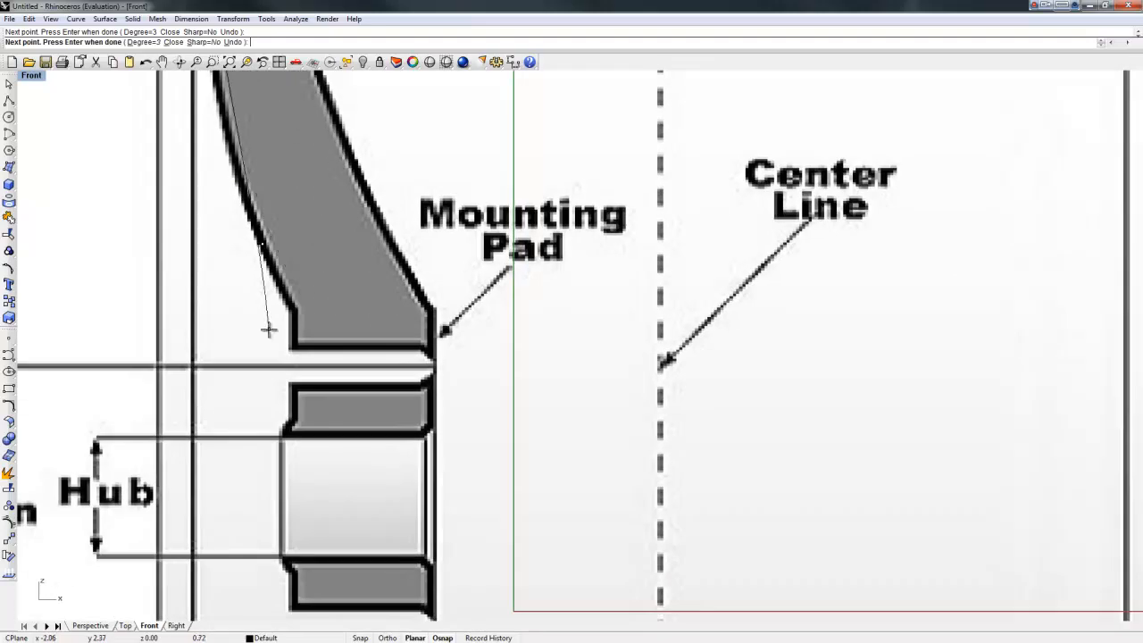
click(292, 306)
click(294, 346)
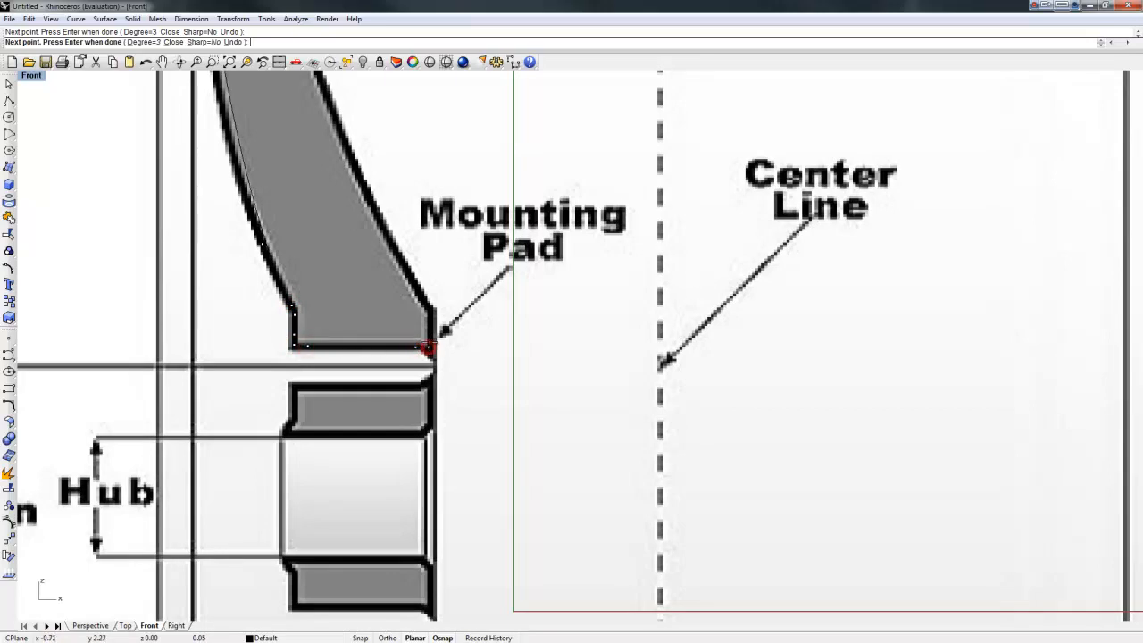
click(430, 306)
click(423, 300)
click(365, 195)
right_drag(331, 102, 359, 542)
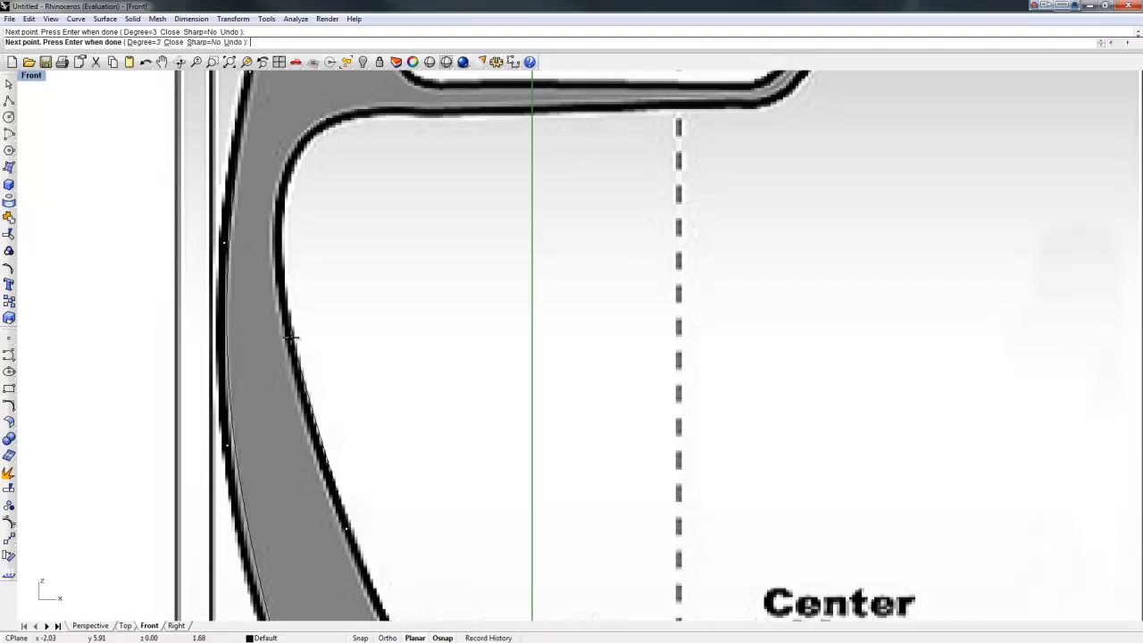
click(288, 333)
click(278, 216)
click(301, 139)
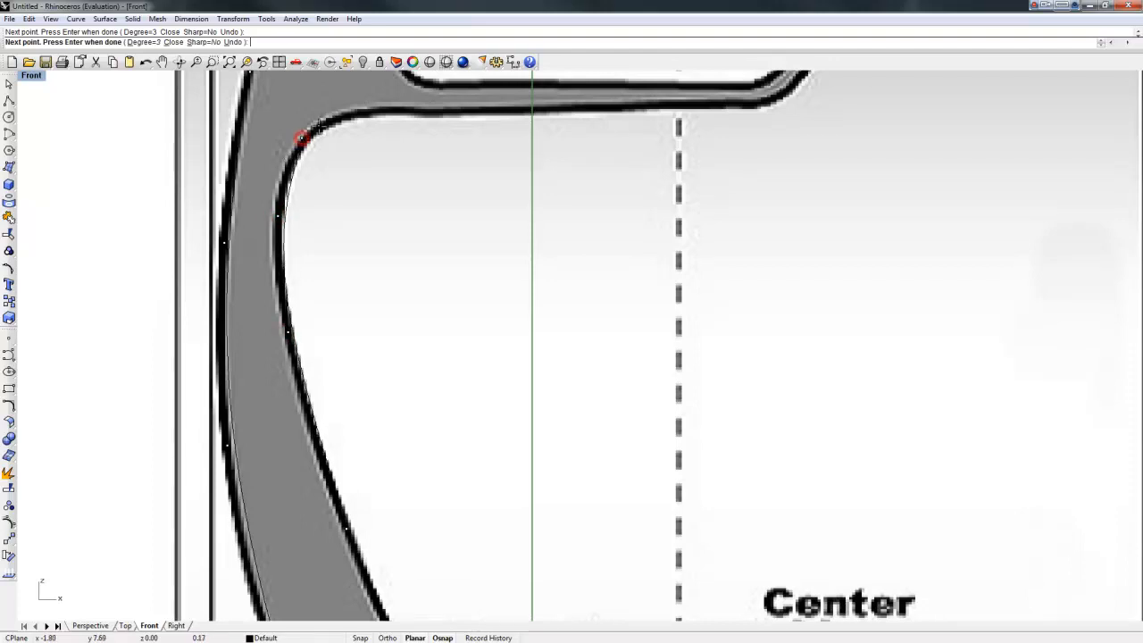
click(357, 111)
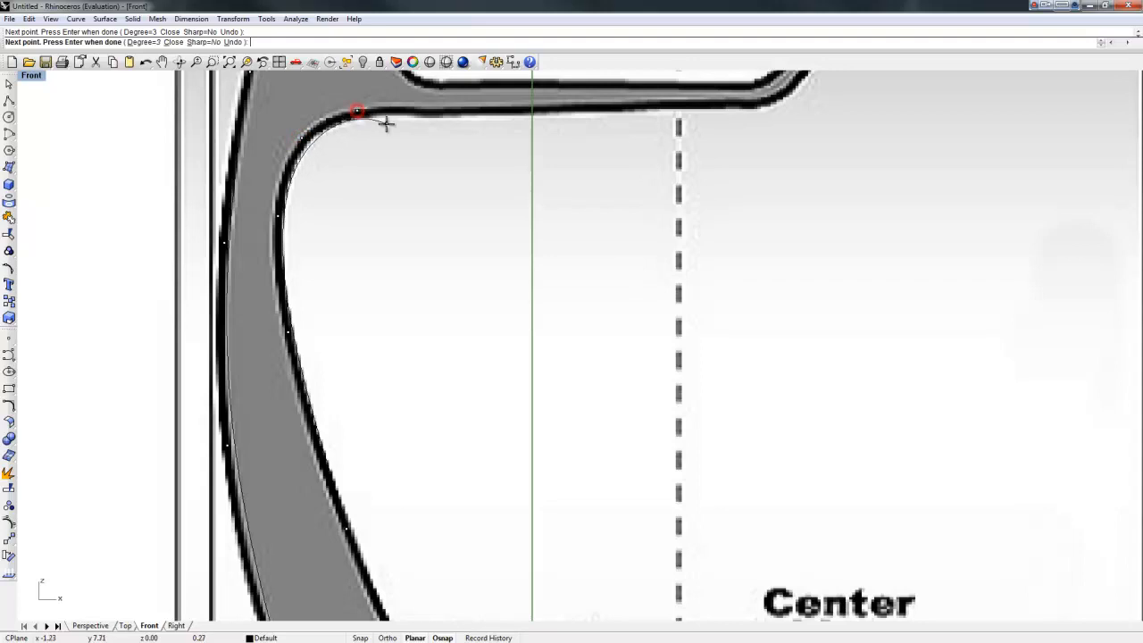
click(446, 111)
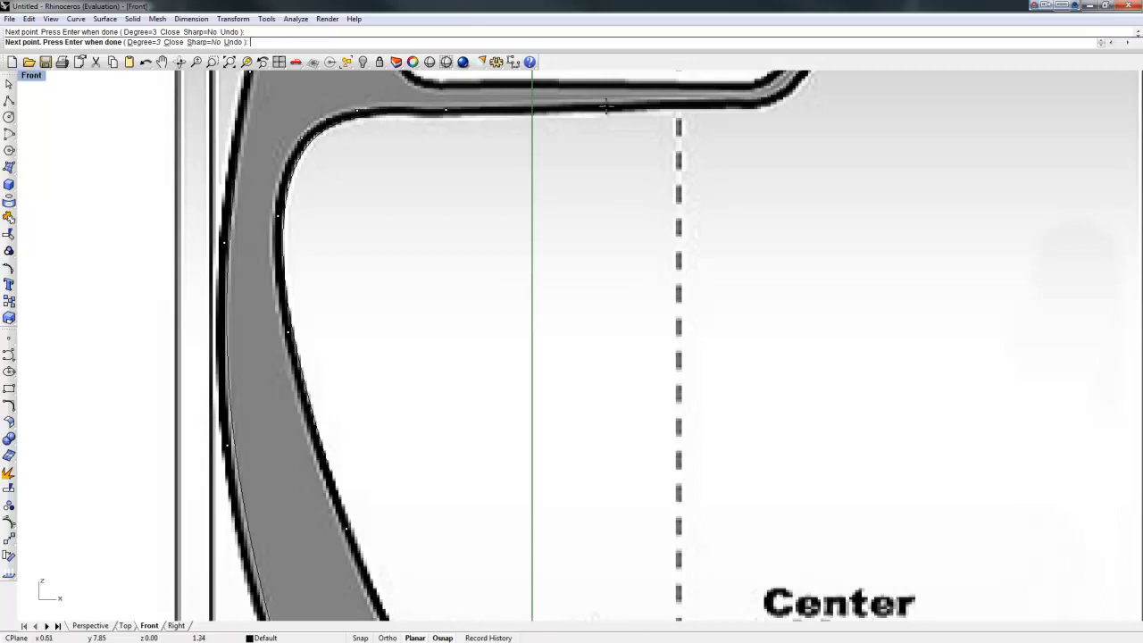
Step: Trace points around the right rim corner and back along the right flange
scroll(714, 134, down, 5)
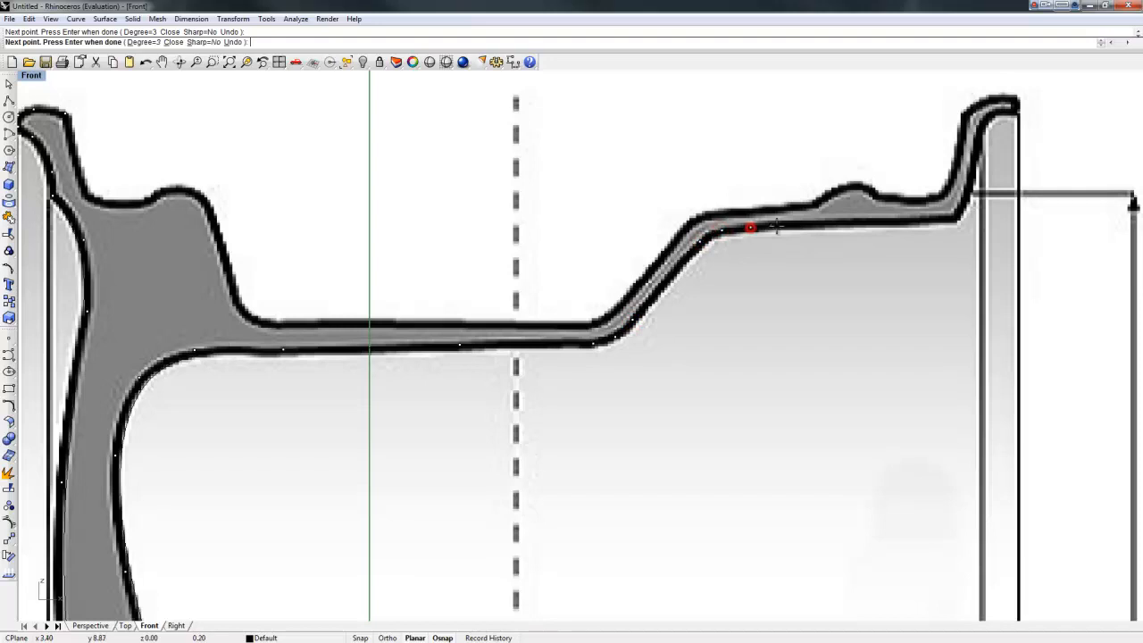
click(949, 221)
click(969, 187)
click(982, 117)
scroll(1010, 109, up, 4)
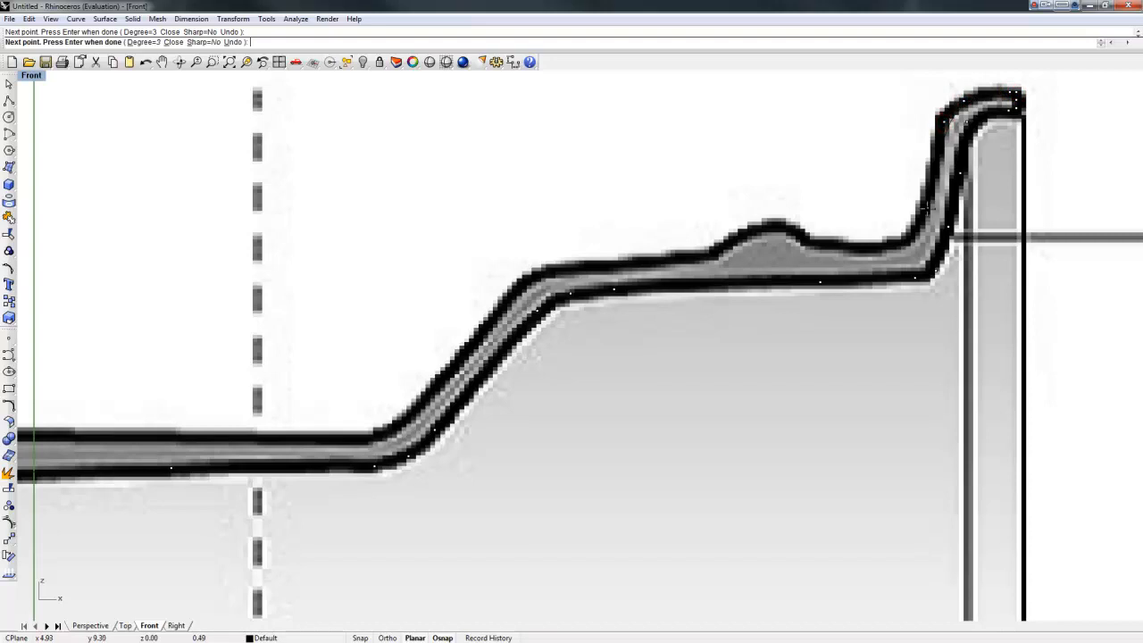
click(903, 239)
click(799, 237)
click(773, 225)
click(674, 255)
Step: Trace the sloping edge, flat rim and left lip, ending at the top corner, then select the curve
click(397, 418)
click(371, 440)
click(168, 437)
right_drag(133, 399, 763, 393)
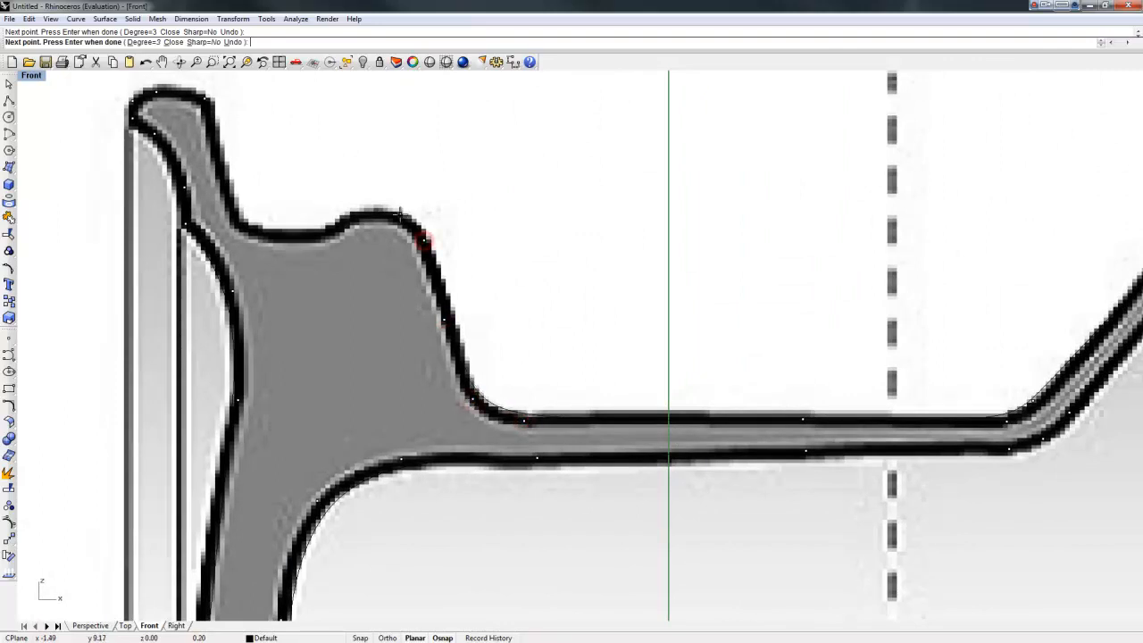
click(335, 224)
click(297, 237)
click(249, 230)
click(203, 100)
click(306, 237)
scroll(257, 178, up, 4)
right_drag(256, 177, 392, 335)
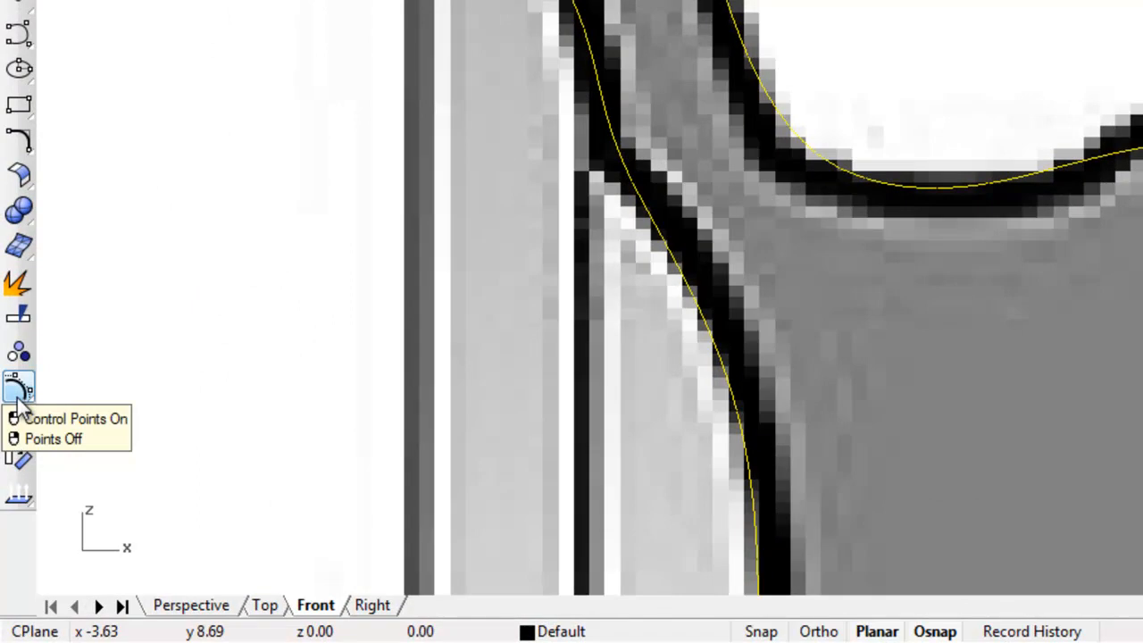
Step: Turn on the curve's control points and move the lip-tip point left and up onto the outline
click(18, 393)
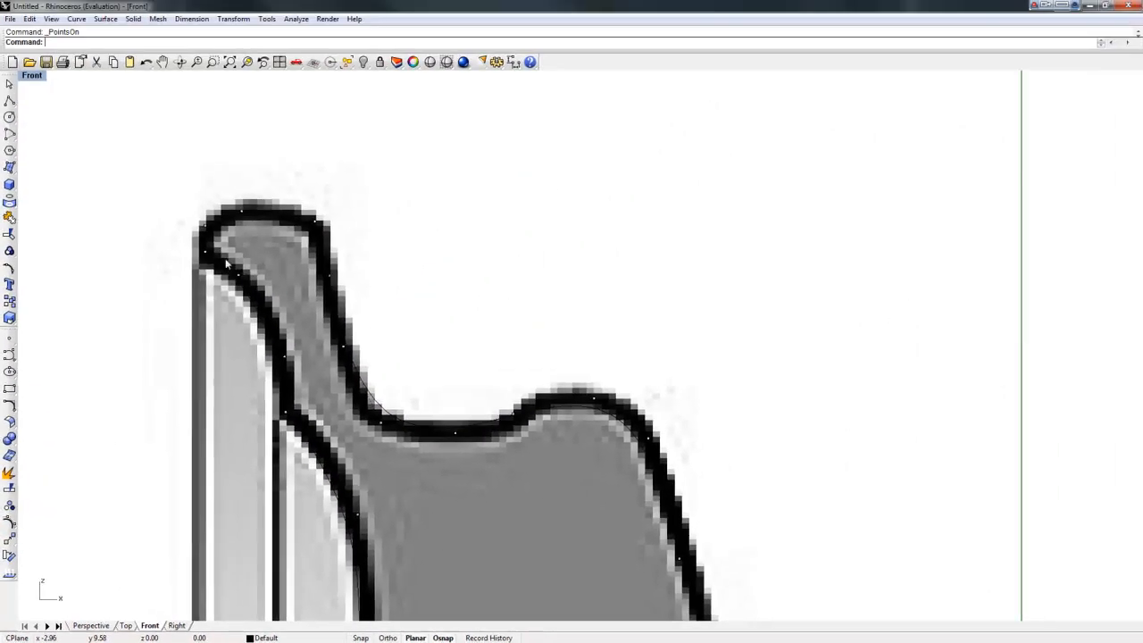
click(206, 260)
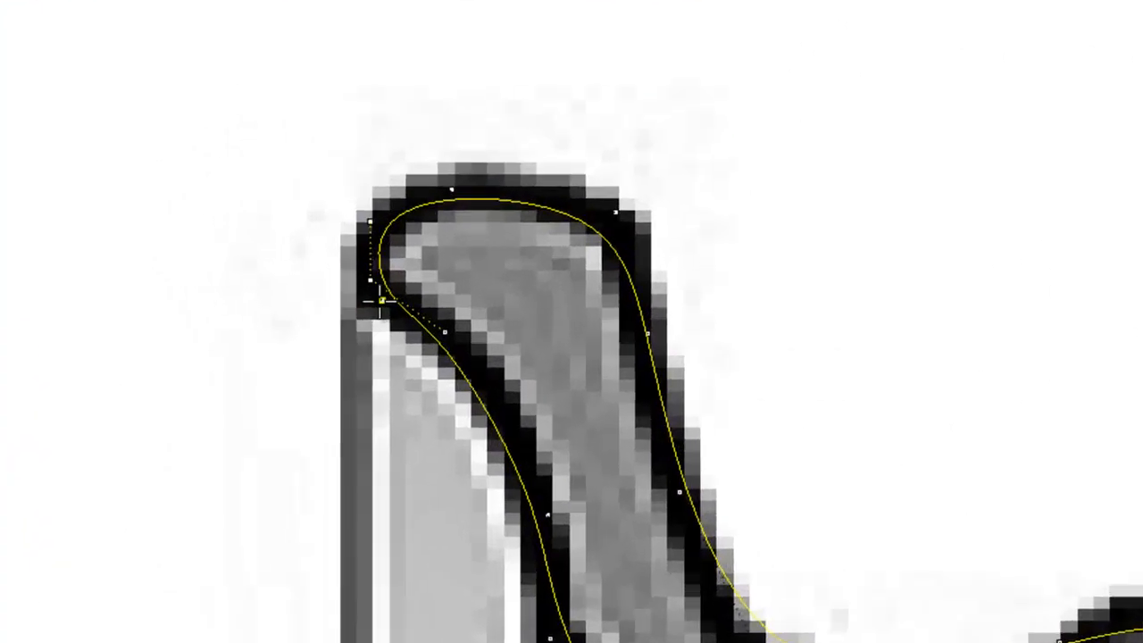
click(391, 220)
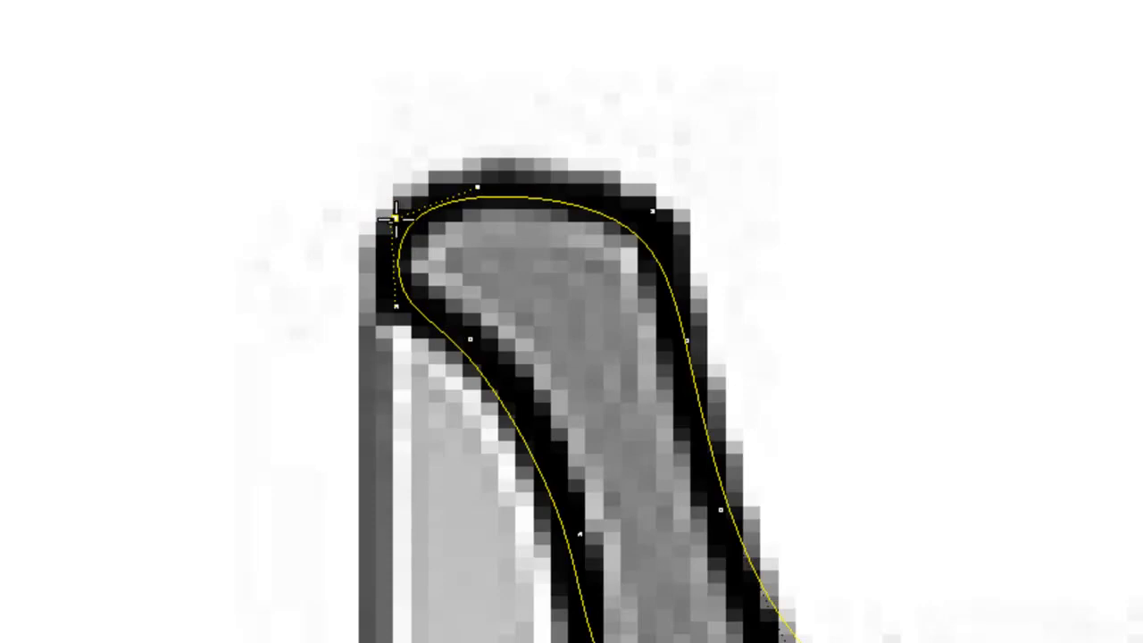
drag(476, 187, 410, 195)
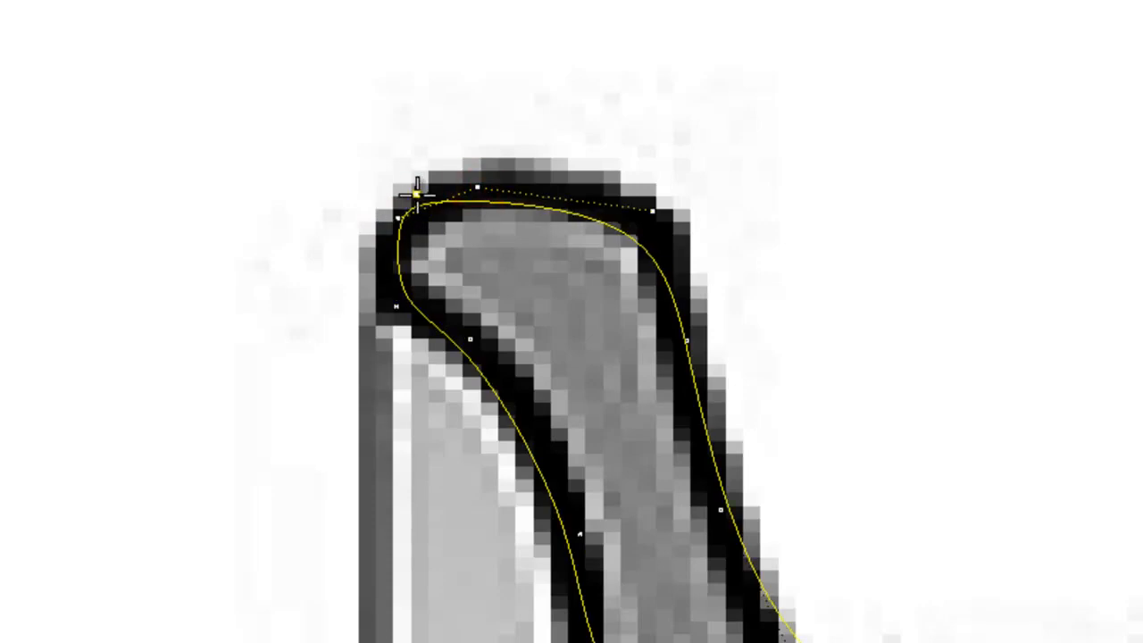
drag(652, 210, 652, 184)
Step: Refine the lip-edge, top-left corner and left-edge points so the curve fits the outline
scroll(523, 286, up, 2)
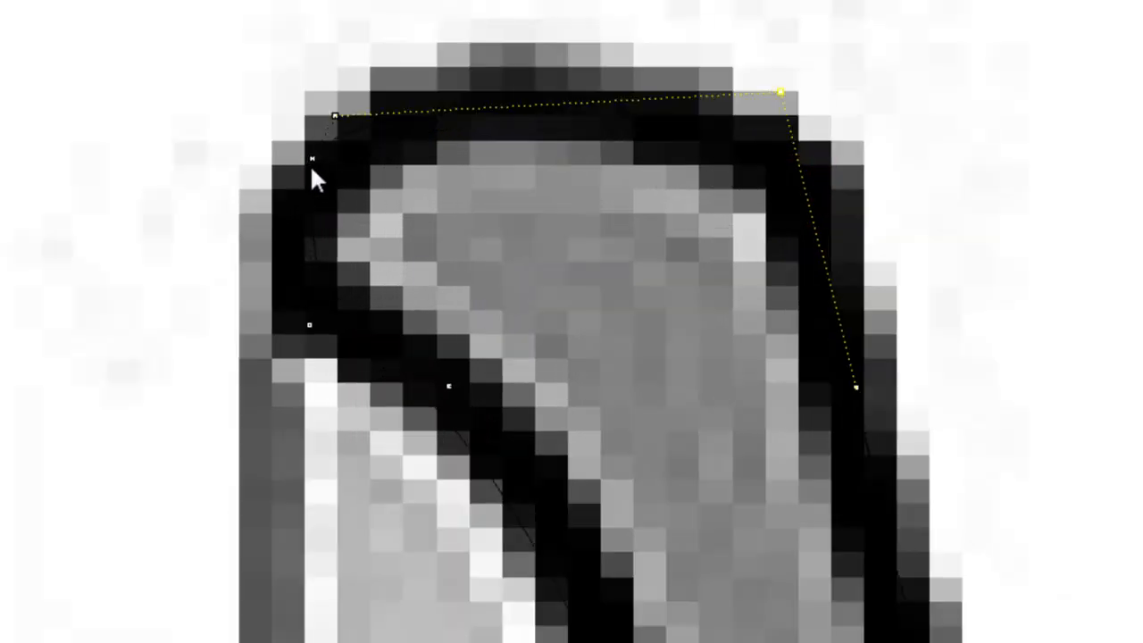
mouse_move(310, 159)
mouse_down()
mouse_move(312, 170)
mouse_move(319, 162)
mouse_up()
drag(335, 114, 317, 117)
drag(305, 319, 308, 336)
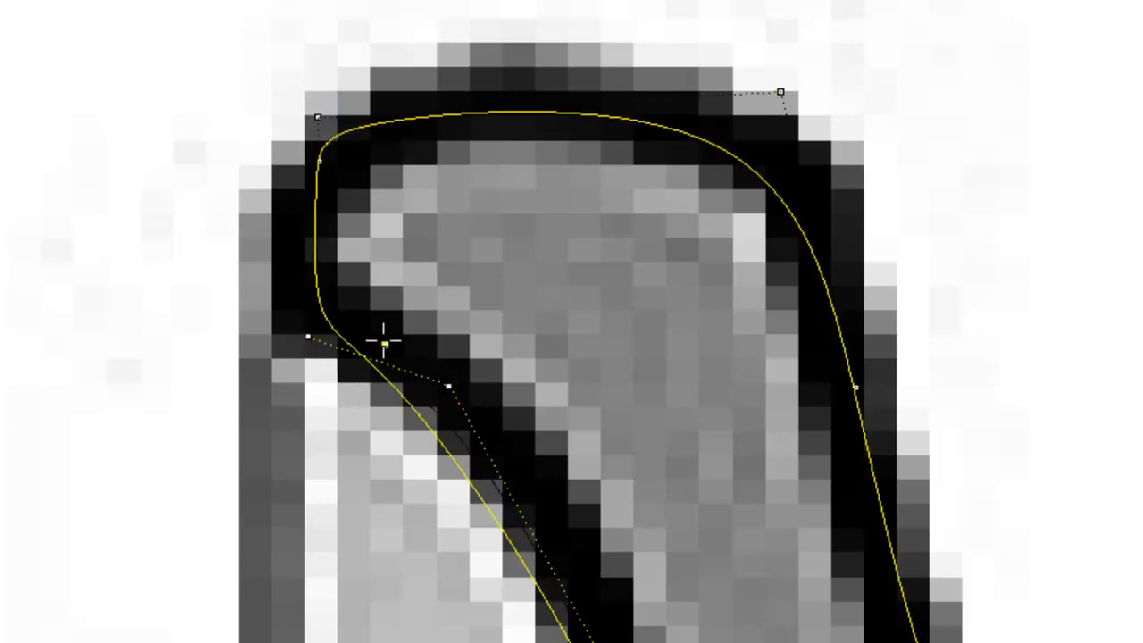
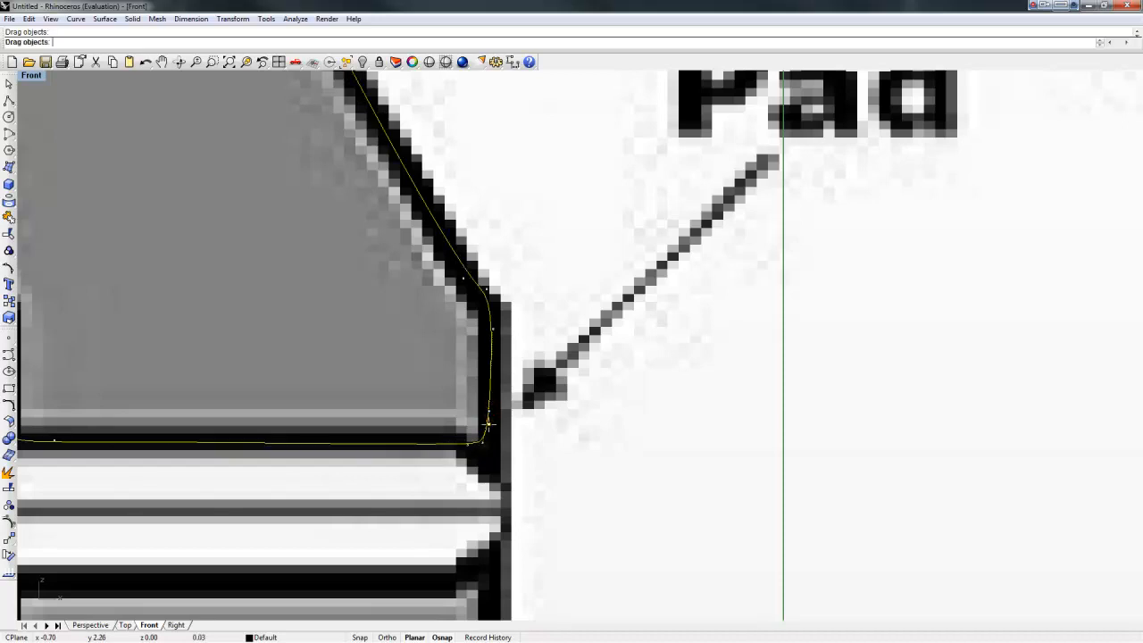
Step: Drag the corner and rim-edge control points onto the bitmap outline
drag(492, 332, 485, 338)
drag(490, 294, 488, 284)
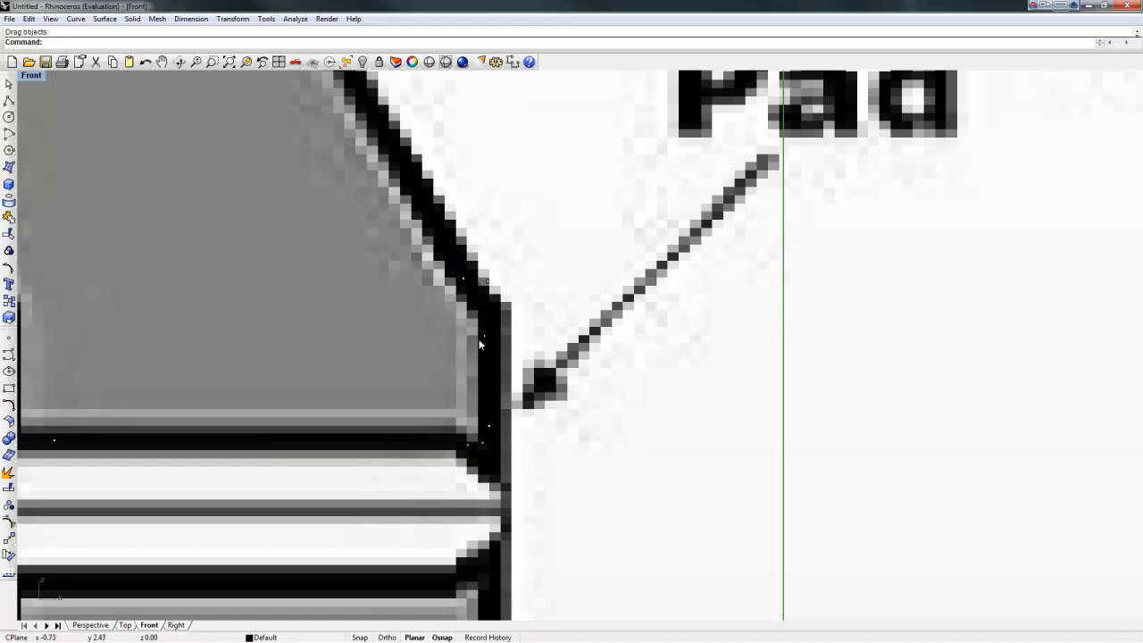
drag(483, 336, 487, 320)
scroll(488, 315, down, 5)
scroll(387, 306, up, 5)
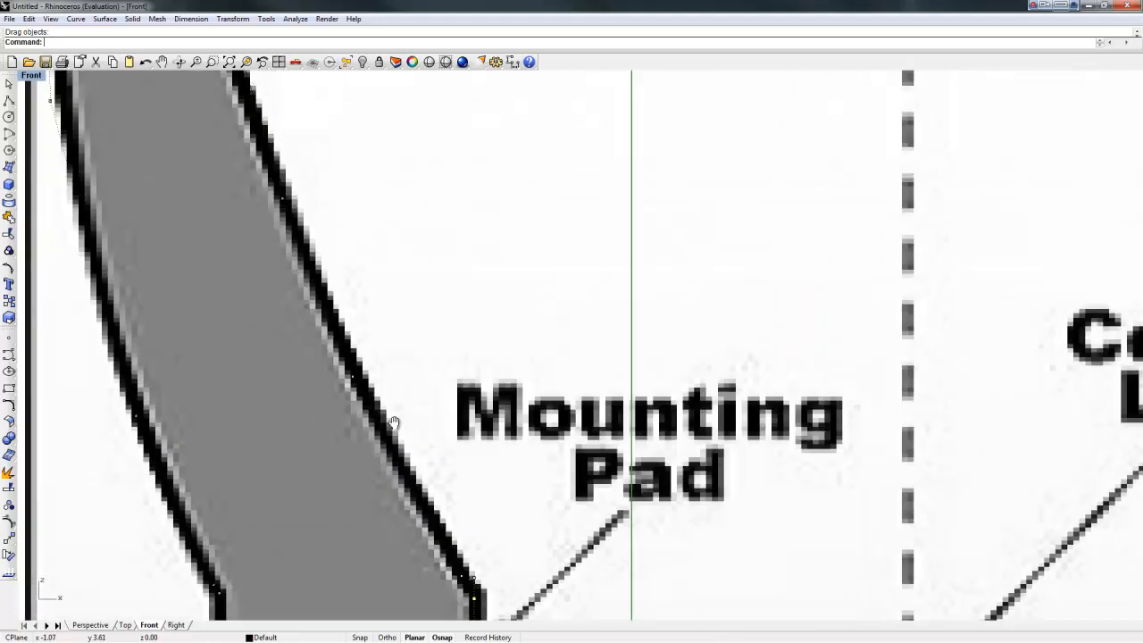
scroll(295, 364, down, 2)
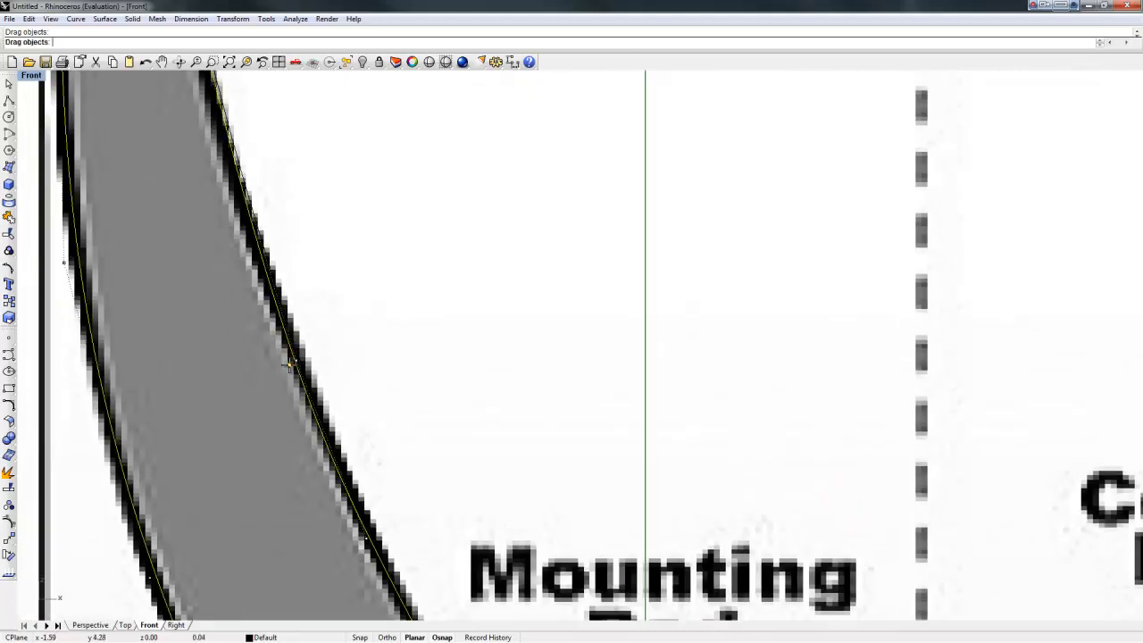
scroll(322, 295, down, 2)
scroll(327, 288, up, 4)
drag(314, 450, 313, 482)
drag(305, 337, 302, 303)
drag(386, 229, 384, 223)
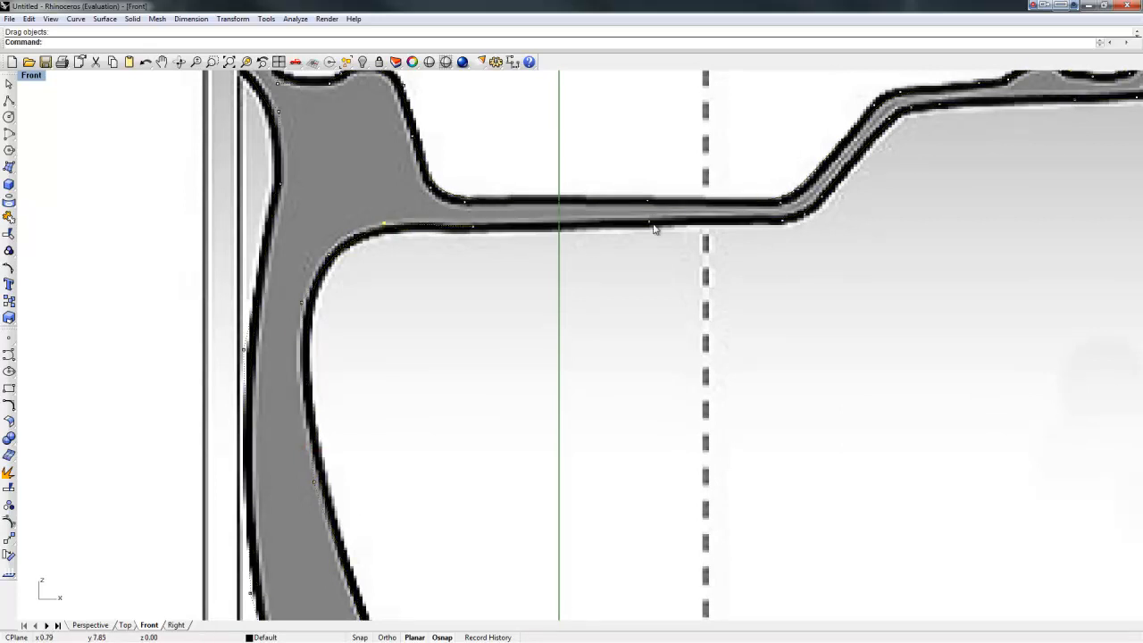
Step: Fit the control points at the curve's top-right end onto the outline
right_drag(830, 283, 409, 470)
scroll(753, 254, up, 2)
scroll(753, 254, up, 4)
right_drag(749, 246, 512, 473)
scroll(545, 365, up, 5)
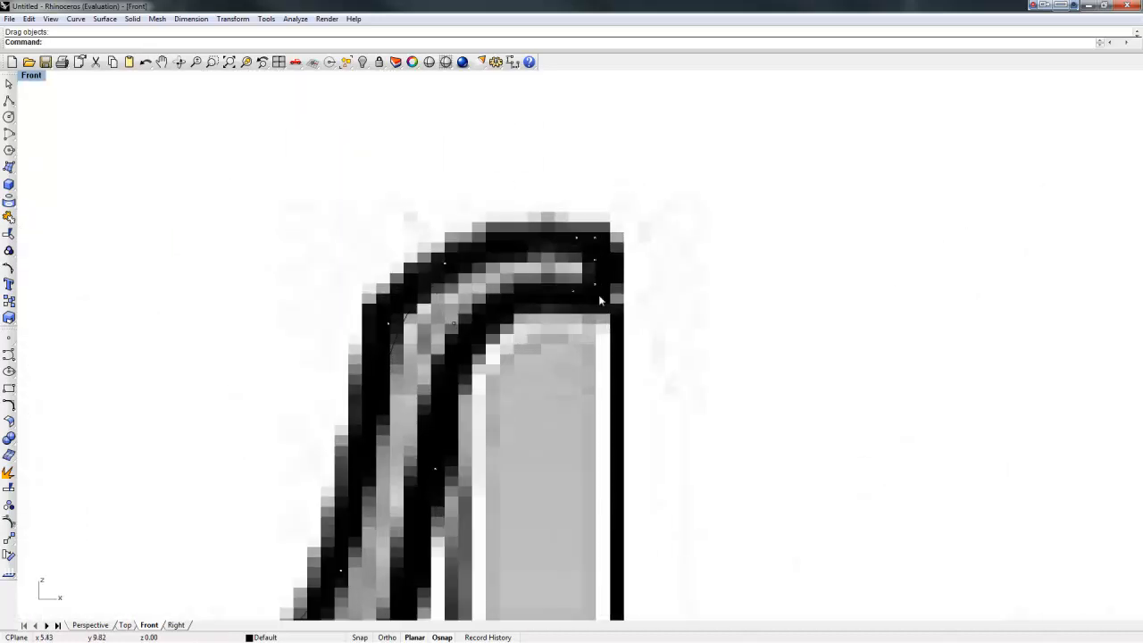
drag(389, 328, 379, 323)
drag(339, 568, 348, 580)
Step: Fit the control points around the tall step and bend to the outline
scroll(368, 572, down, 6)
right_drag(368, 571, 557, 253)
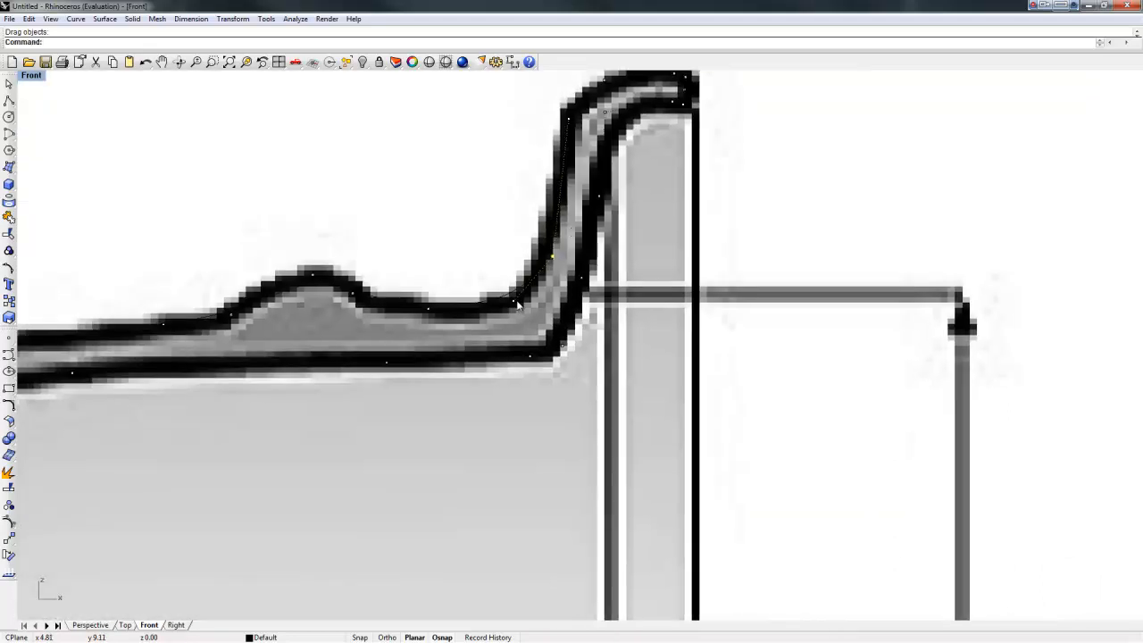
drag(510, 299, 515, 306)
drag(430, 310, 491, 311)
drag(352, 298, 379, 319)
drag(492, 318, 491, 311)
drag(553, 255, 538, 291)
scroll(311, 337, down, 6)
right_drag(247, 402, 546, 263)
scroll(319, 397, down, 4)
right_drag(285, 410, 482, 321)
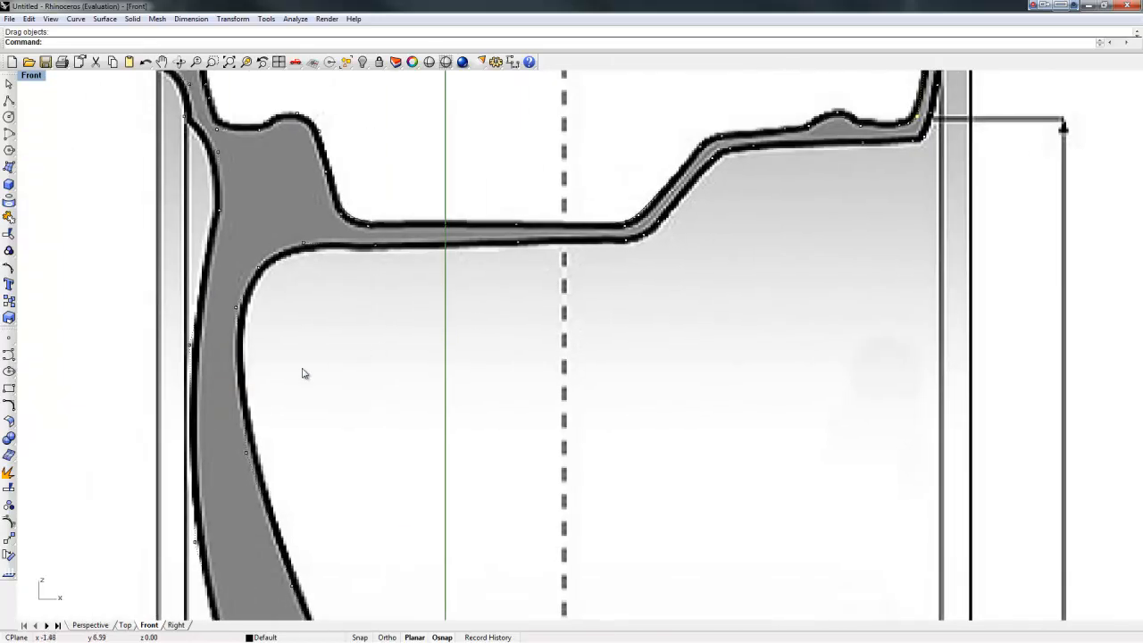
click(9, 523)
Step: Turn off the curve's control points, zoom out to the whole wheel, and tear off Viewport Layout
right_click(9, 522)
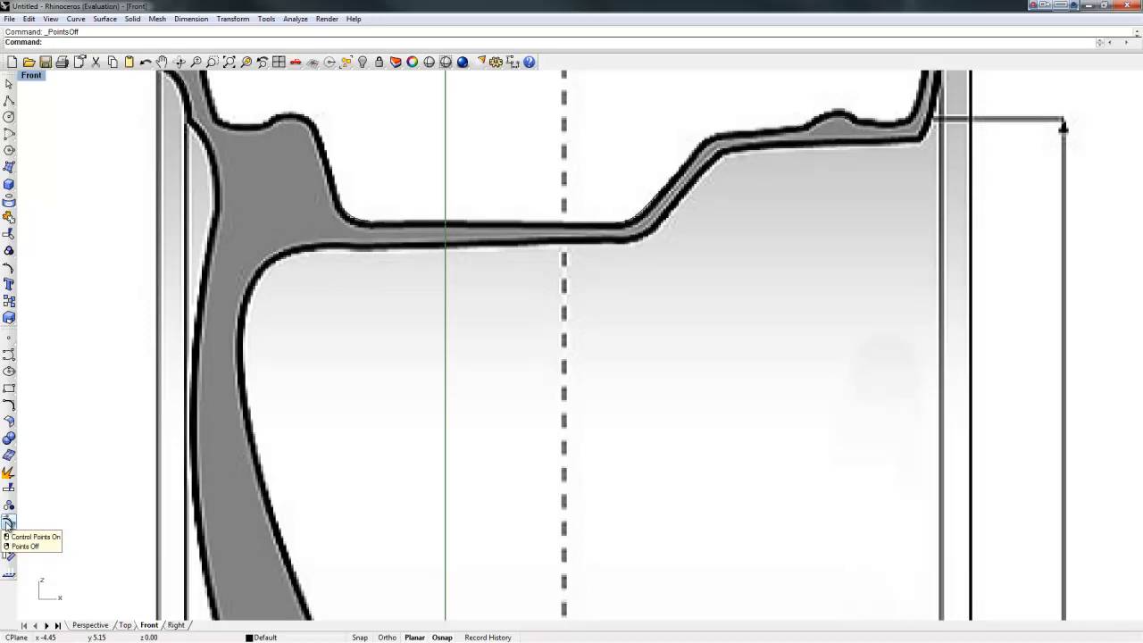
scroll(177, 486, down, 8)
right_drag(243, 450, 393, 307)
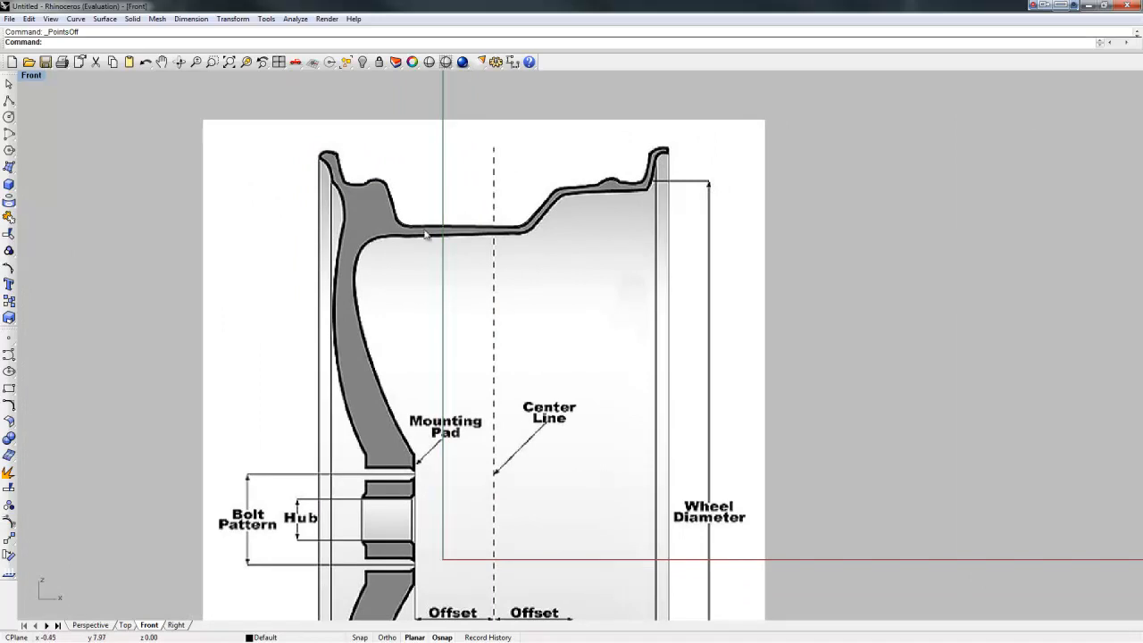
click(282, 68)
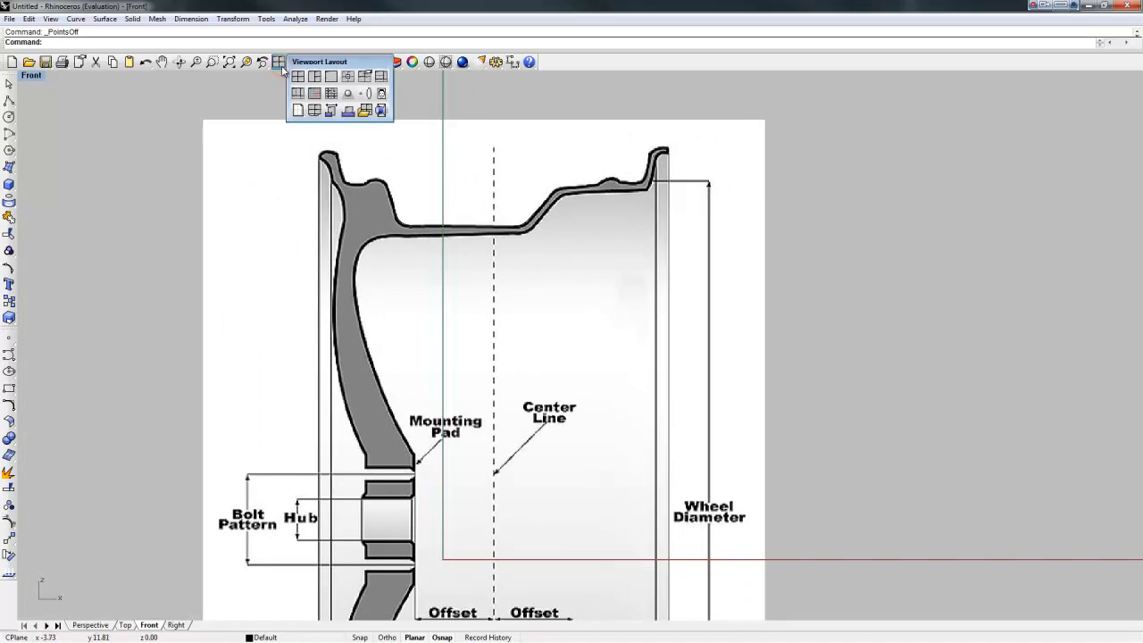
drag(326, 61, 353, 106)
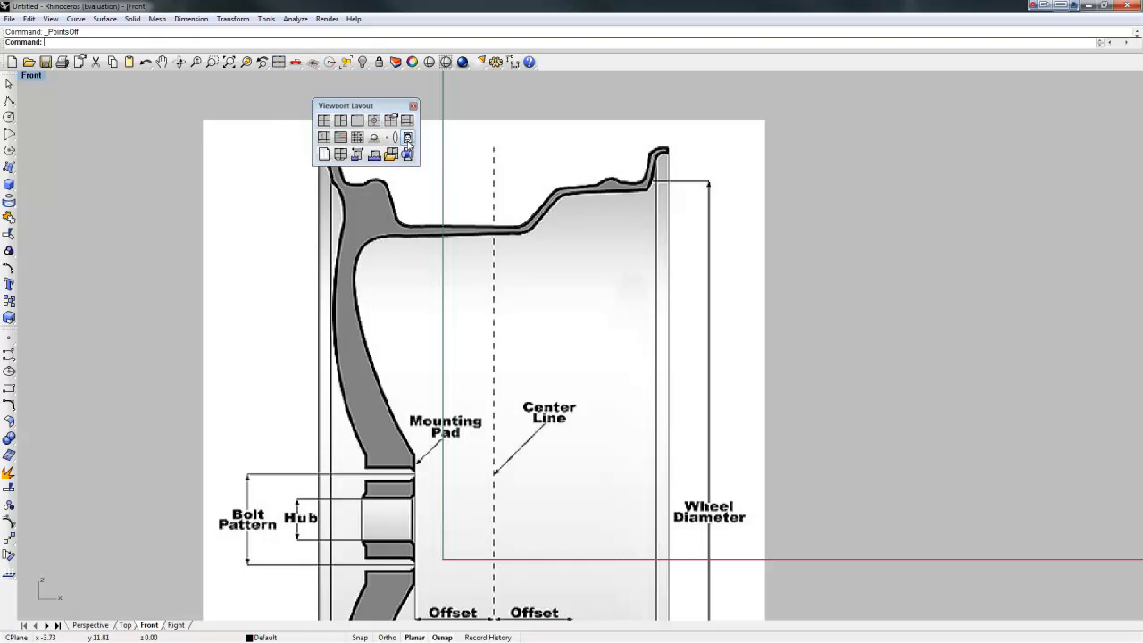
Step: Set the background bitmap to Visible=No, close Viewport Layout, and select the profile curve
click(407, 138)
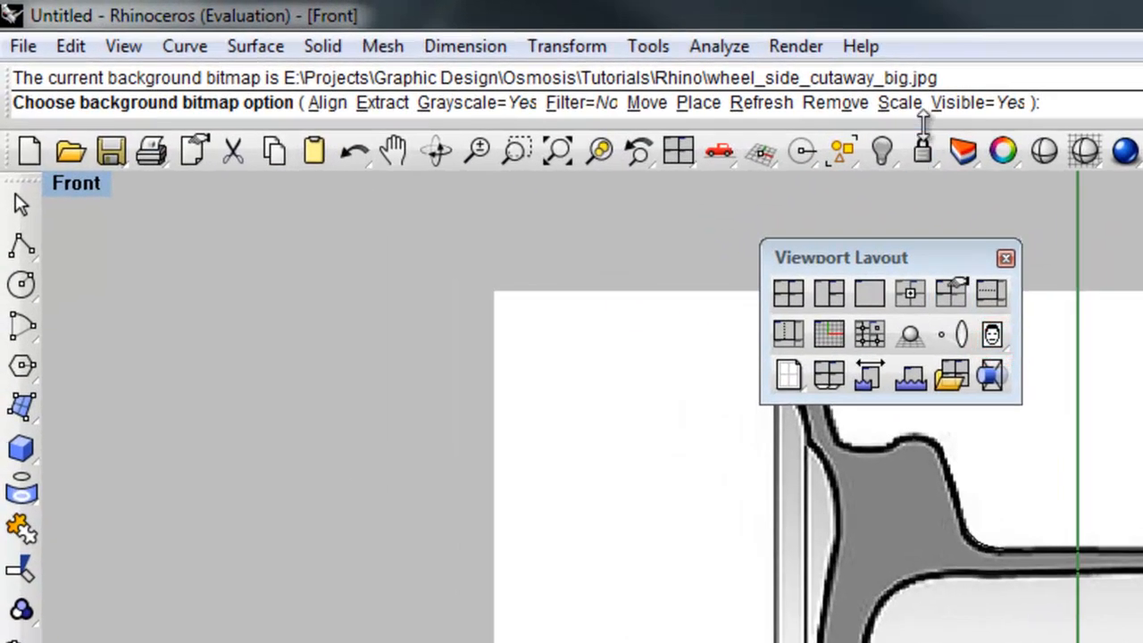
click(979, 104)
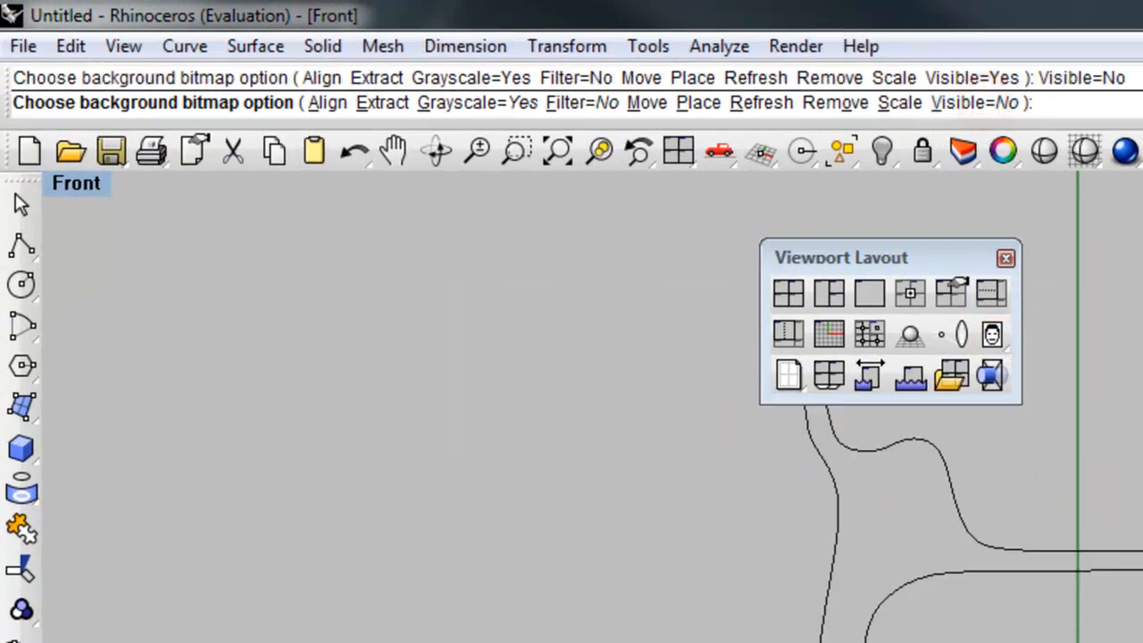
click(1006, 259)
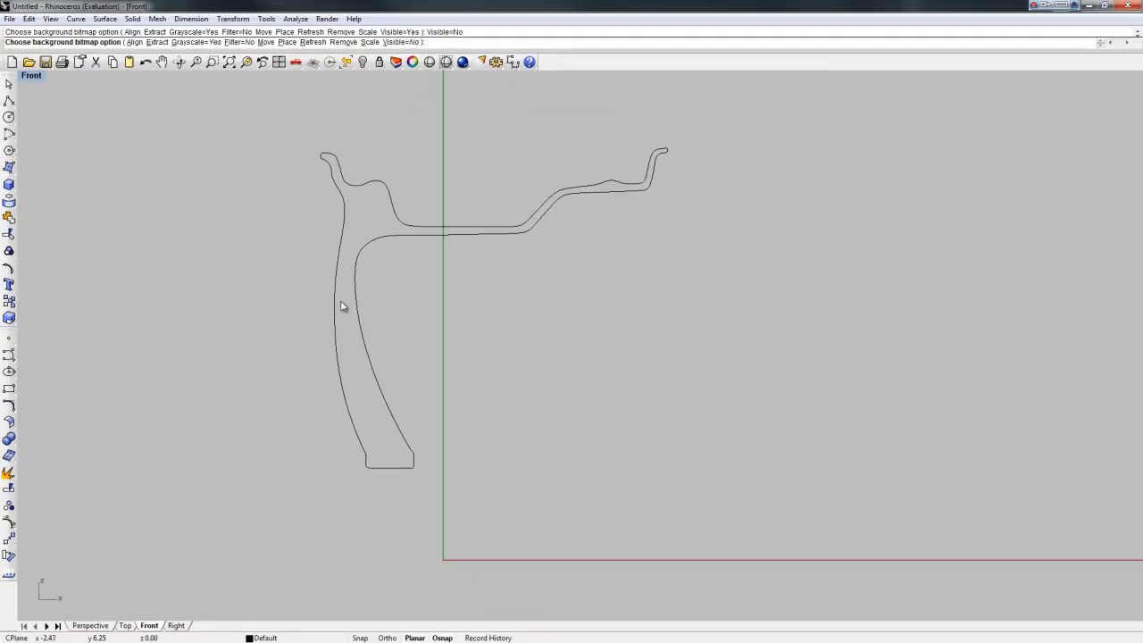
right_drag(339, 315, 317, 291)
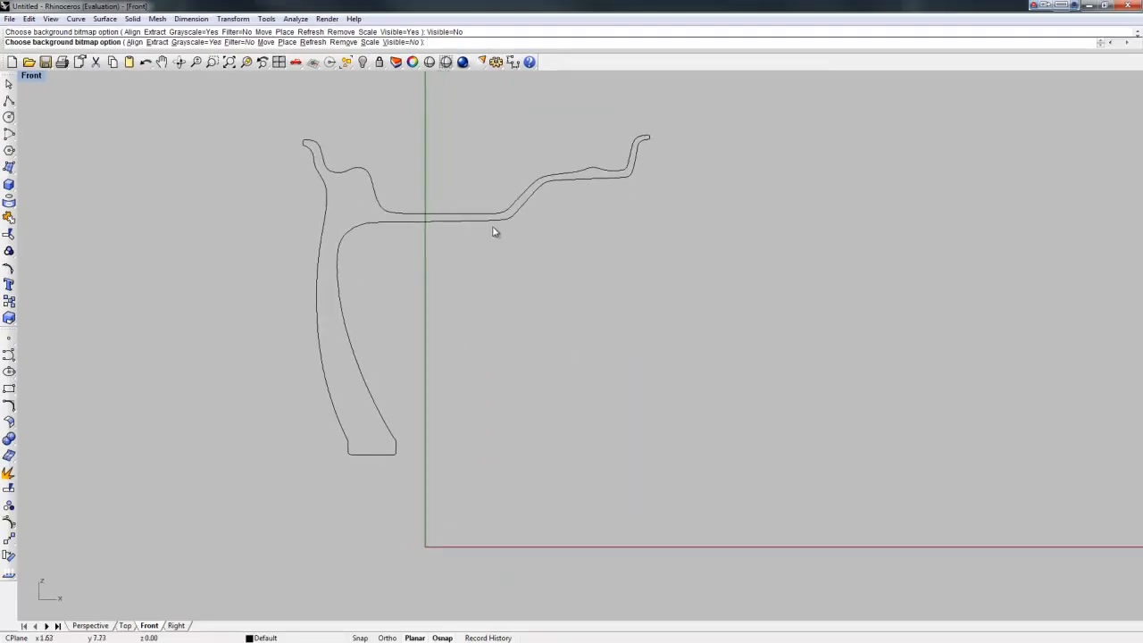
key(Return)
click(410, 222)
right_drag(429, 401, 375, 407)
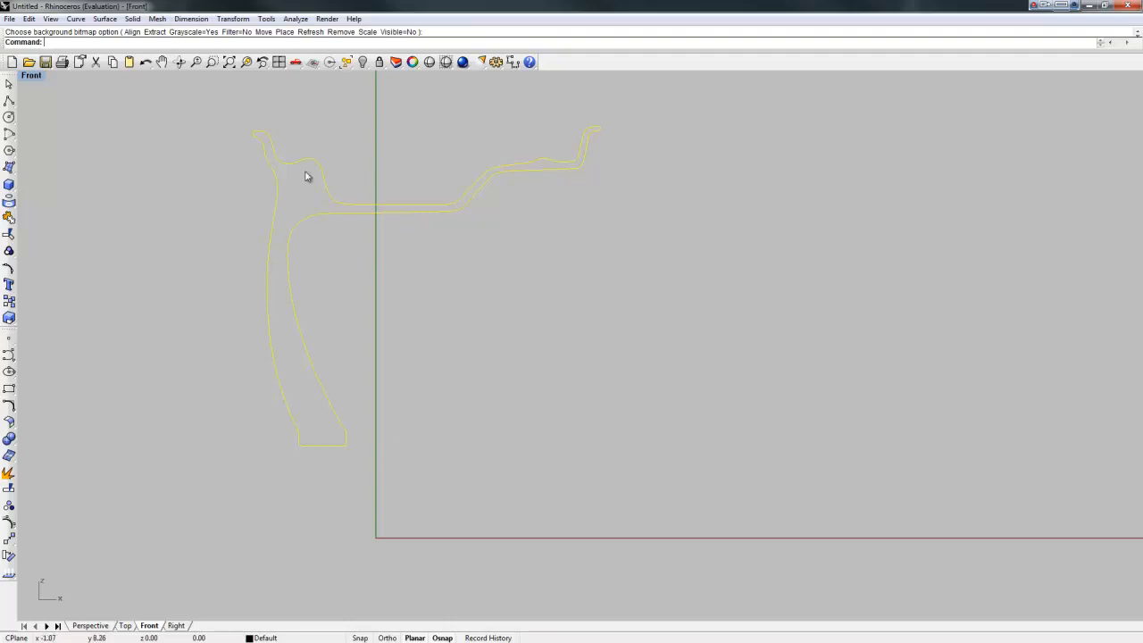
Step: Start the Revolve command from the menu for the traced profile curve
click(133, 19)
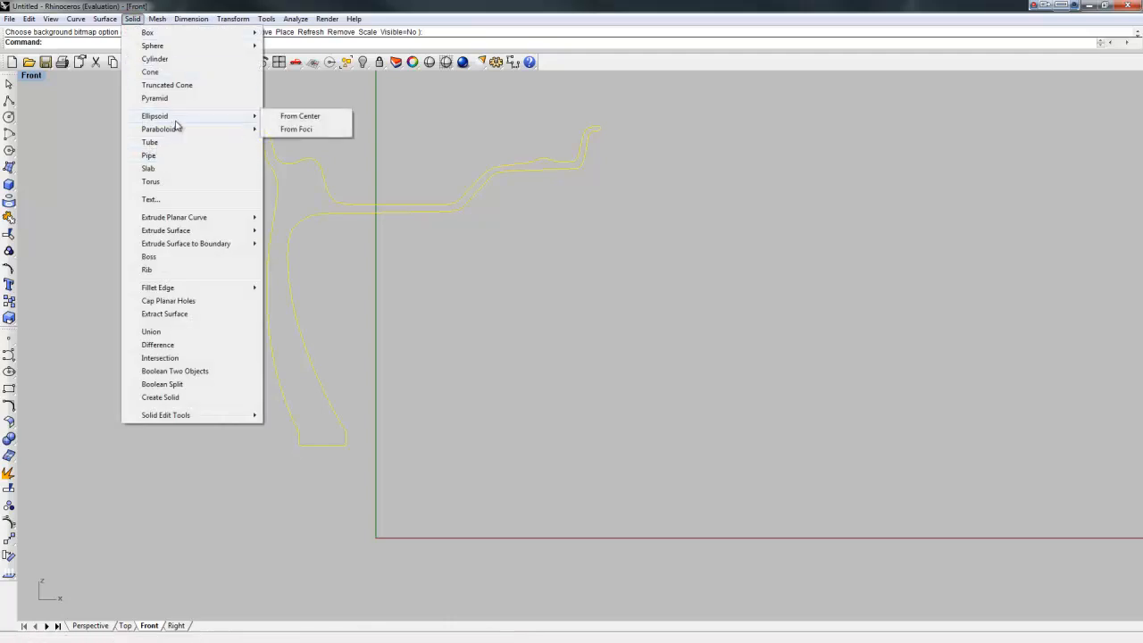
mouse_move(111, 24)
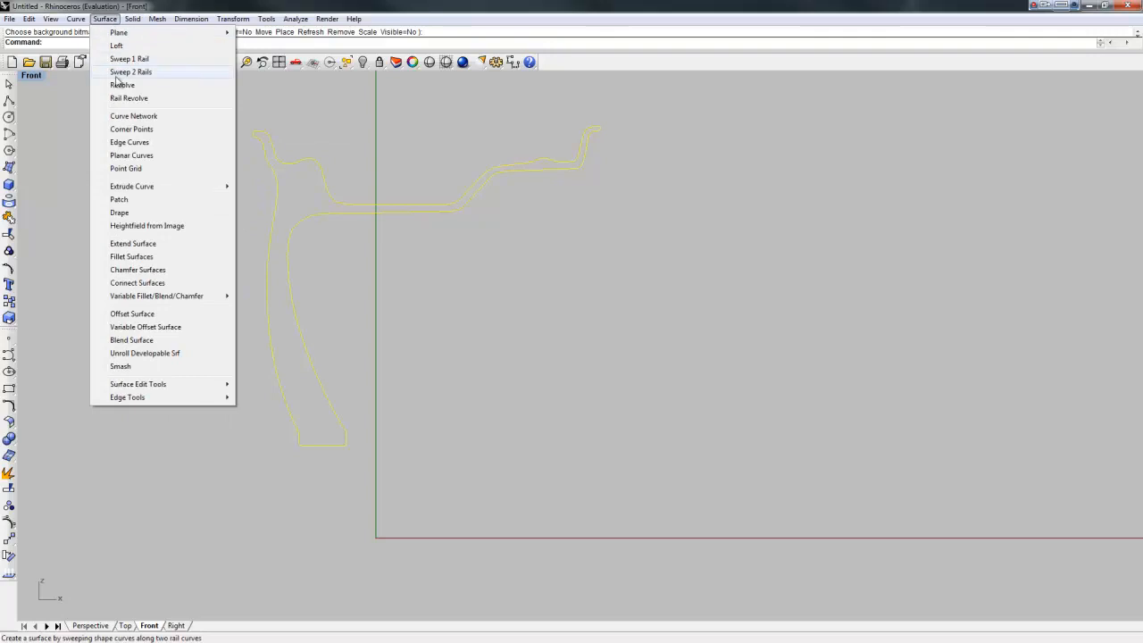
click(123, 85)
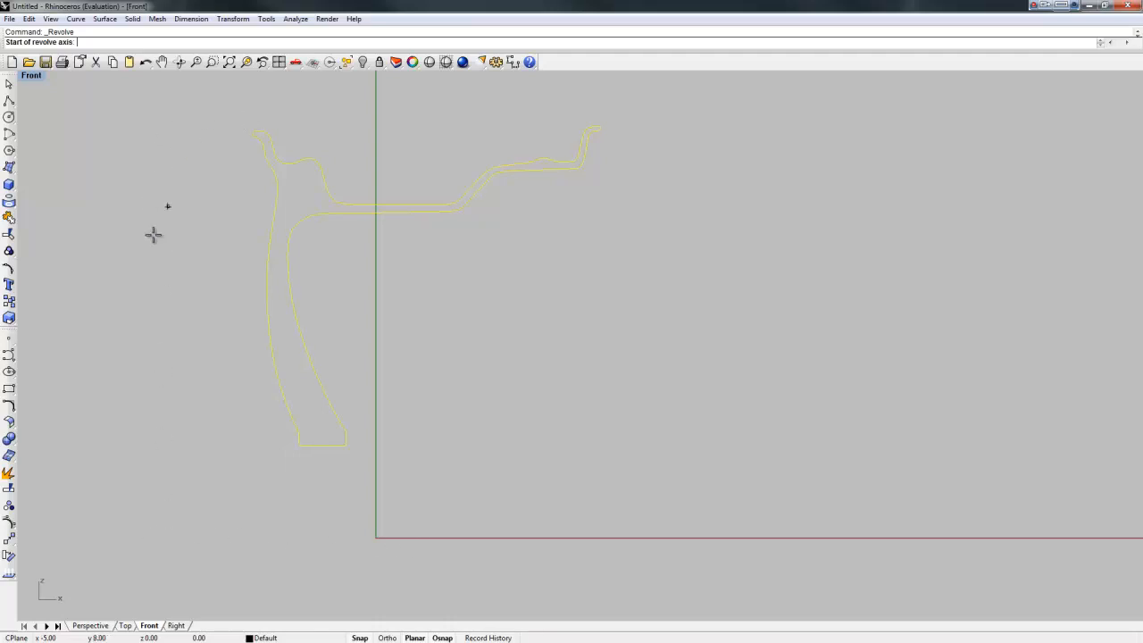
Step: Revolve the profile a full 360° about an axis along the x-axis
click(166, 536)
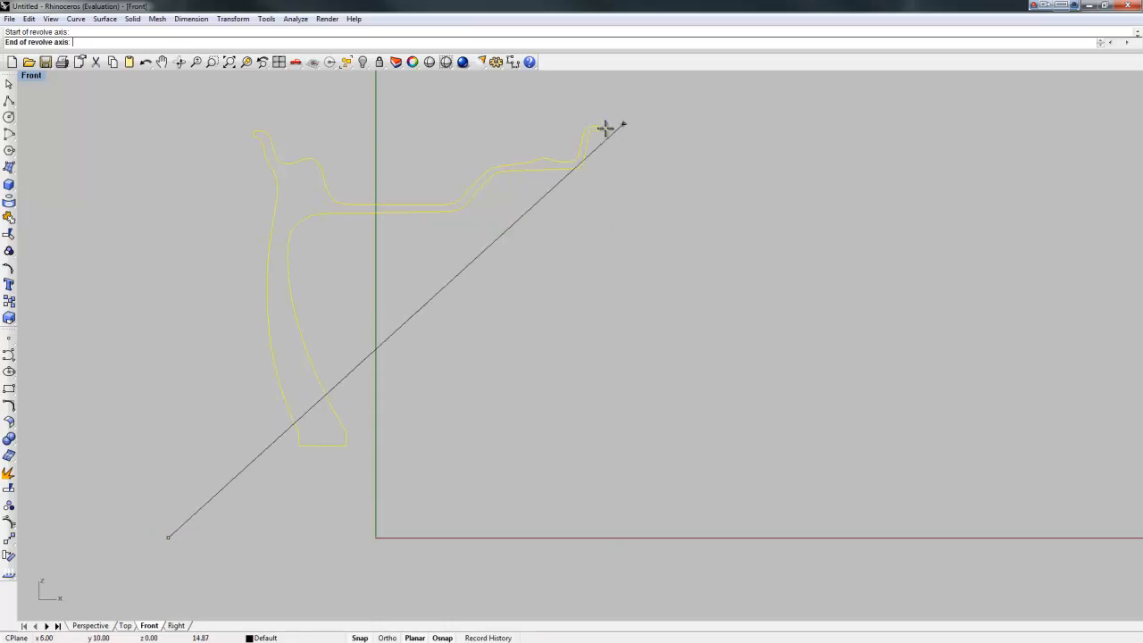
click(701, 539)
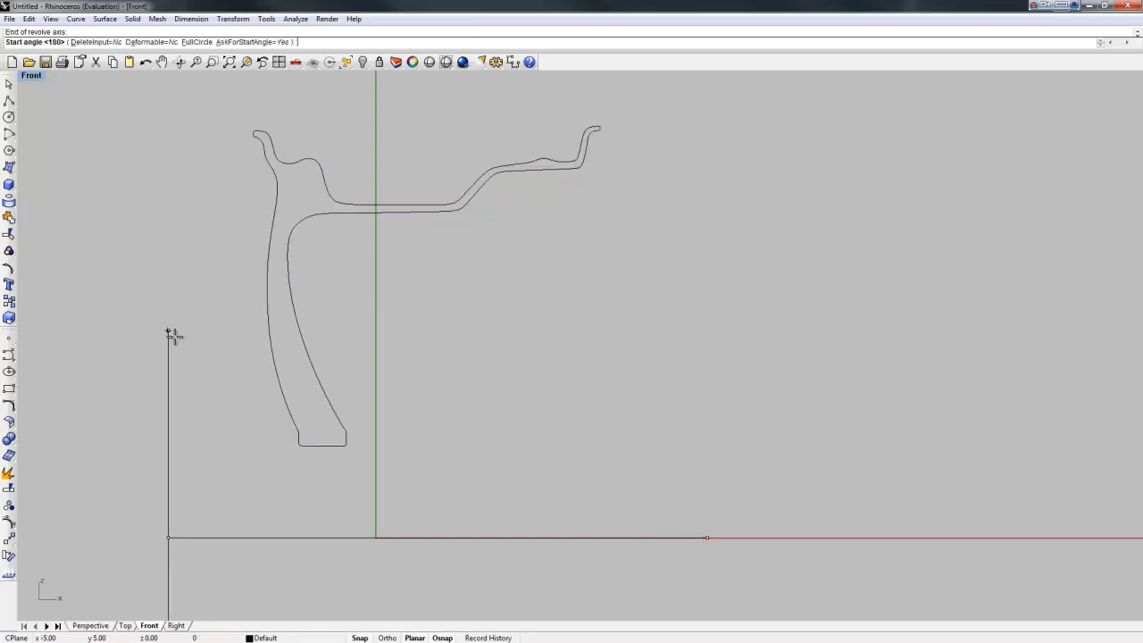
click(164, 174)
scroll(182, 252, down, 3)
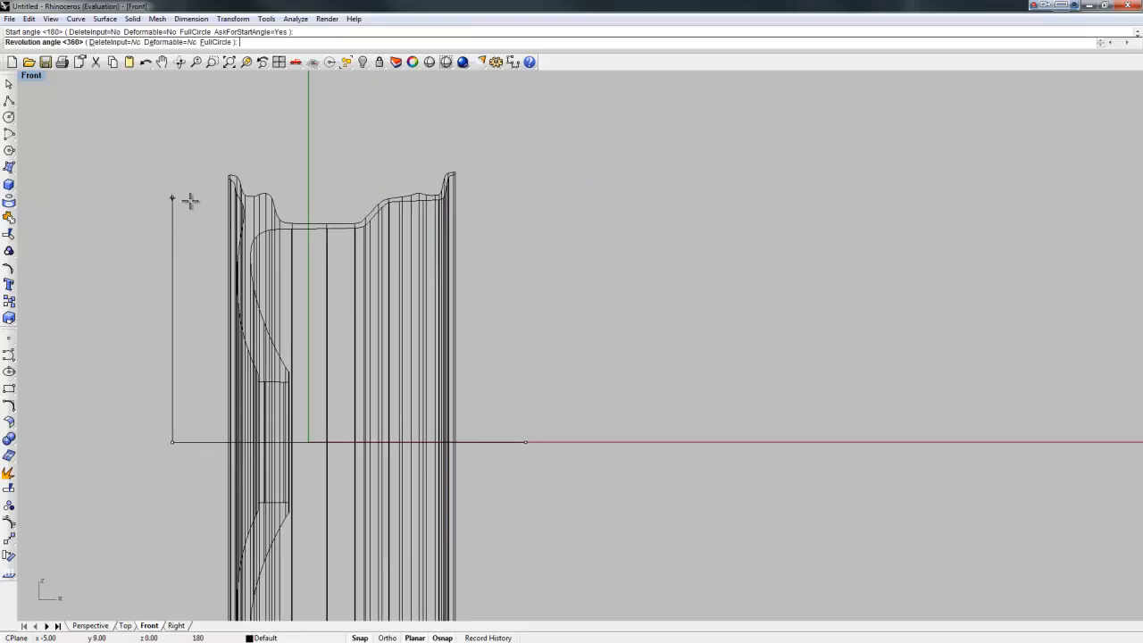
key(Return)
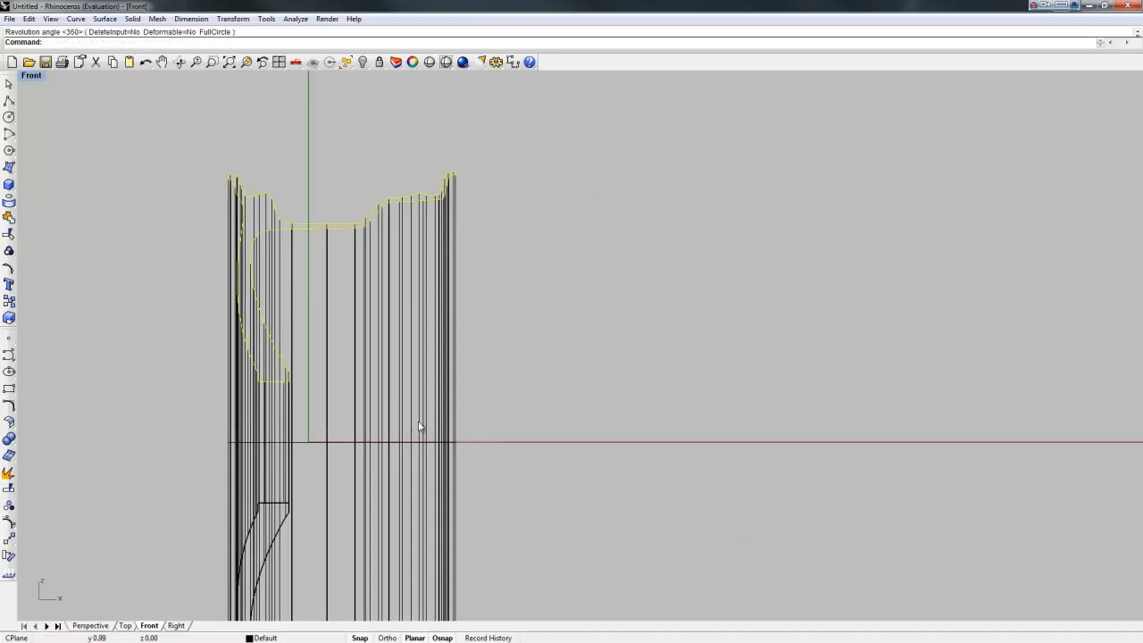
Step: Restore four views, maximize Perspective, and orbit to a three-quarter view of the rim
right_drag(365, 348, 455, 266)
scroll(454, 278, down, 2)
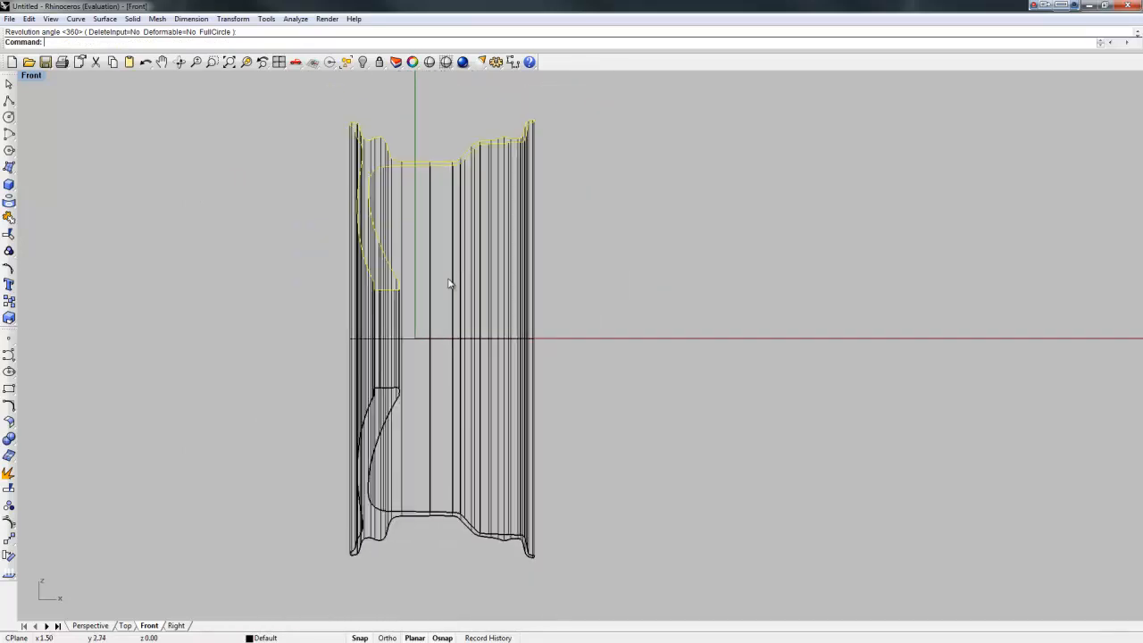
double_click(31, 75)
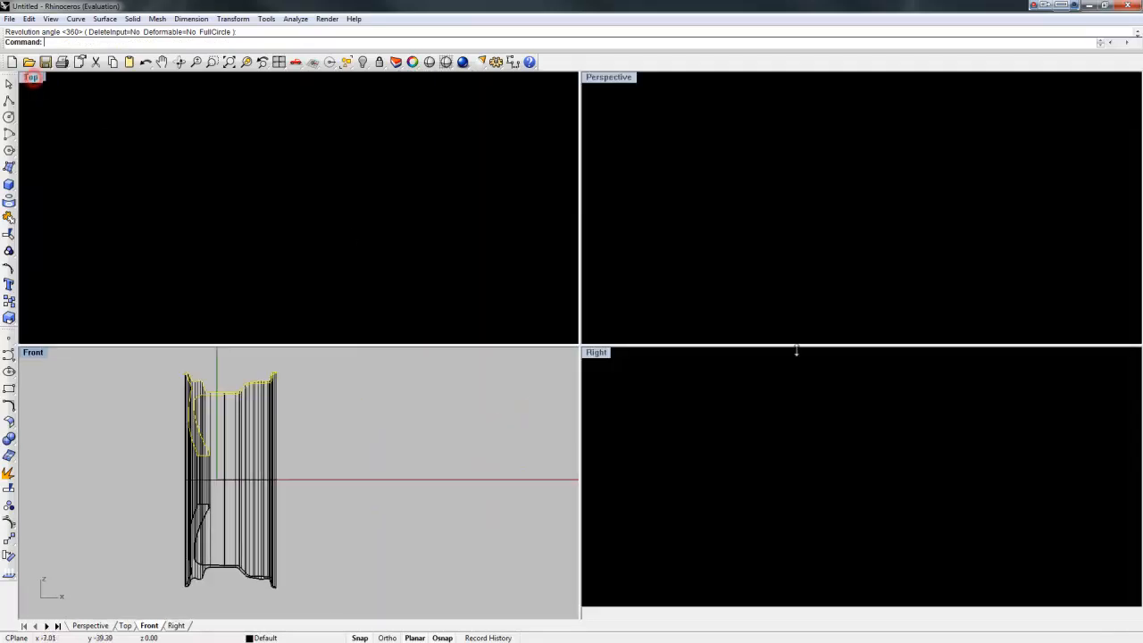
double_click(606, 81)
right_drag(607, 81, 743, 305)
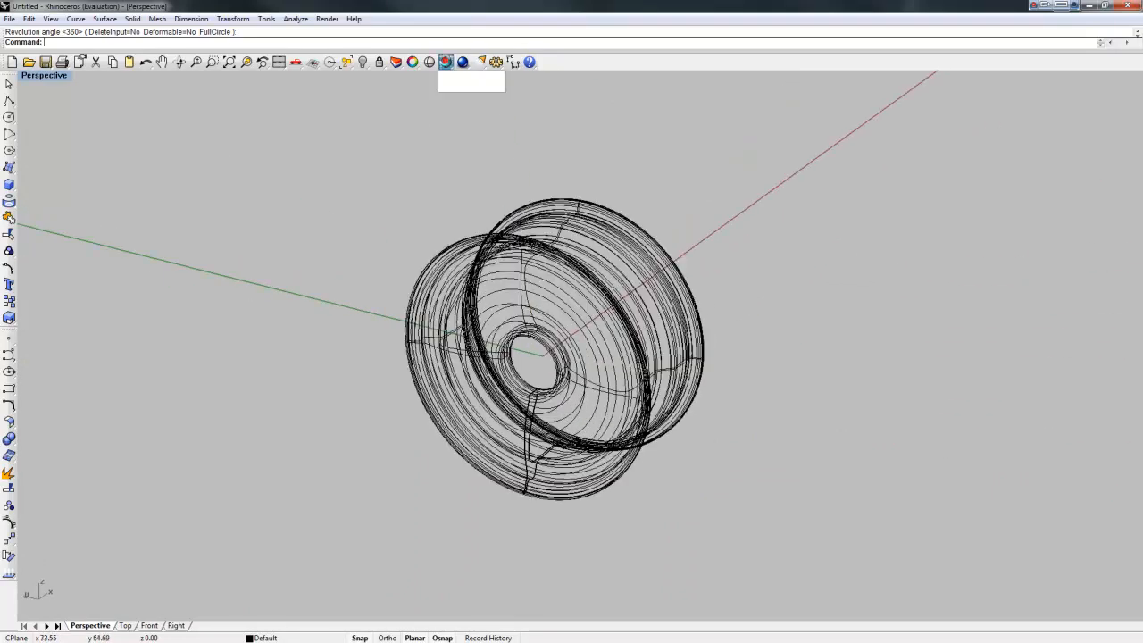
Step: Shade the Perspective view and orbit around the rim to inspect its front, back and sides
click(446, 62)
mouse_move(622, 404)
right_down()
mouse_move(542, 380)
mouse_move(247, 357)
mouse_move(227, 388)
mouse_move(529, 391)
mouse_move(556, 320)
mouse_move(584, 301)
mouse_move(602, 331)
right_up()
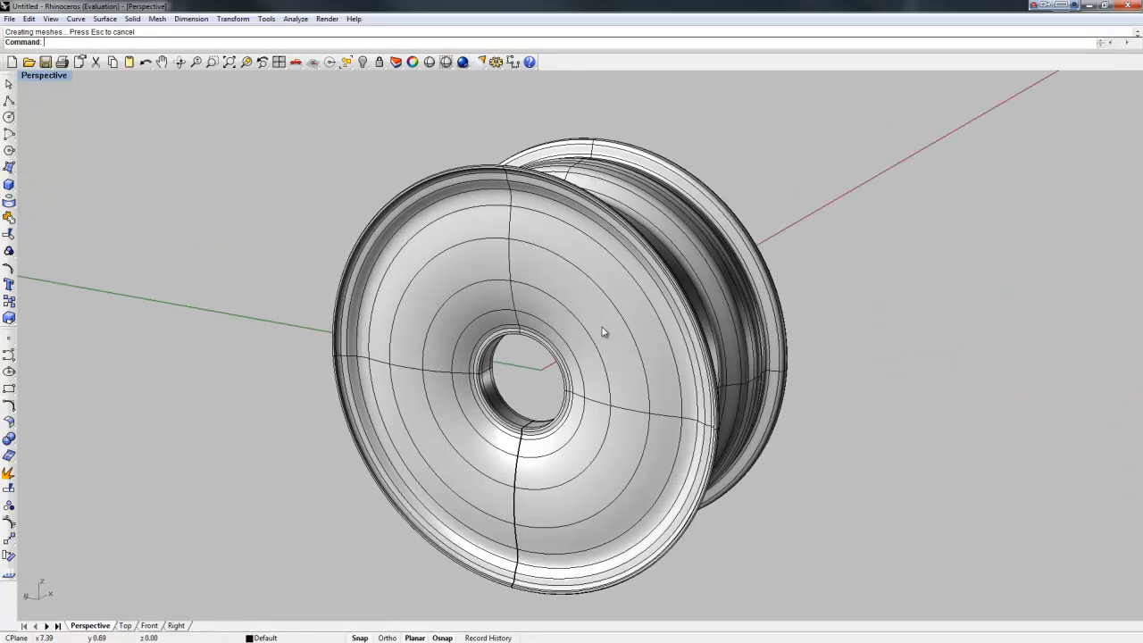
mouse_move(533, 311)
right_down()
mouse_move(676, 299)
mouse_move(575, 298)
mouse_move(518, 333)
mouse_move(536, 321)
right_up()
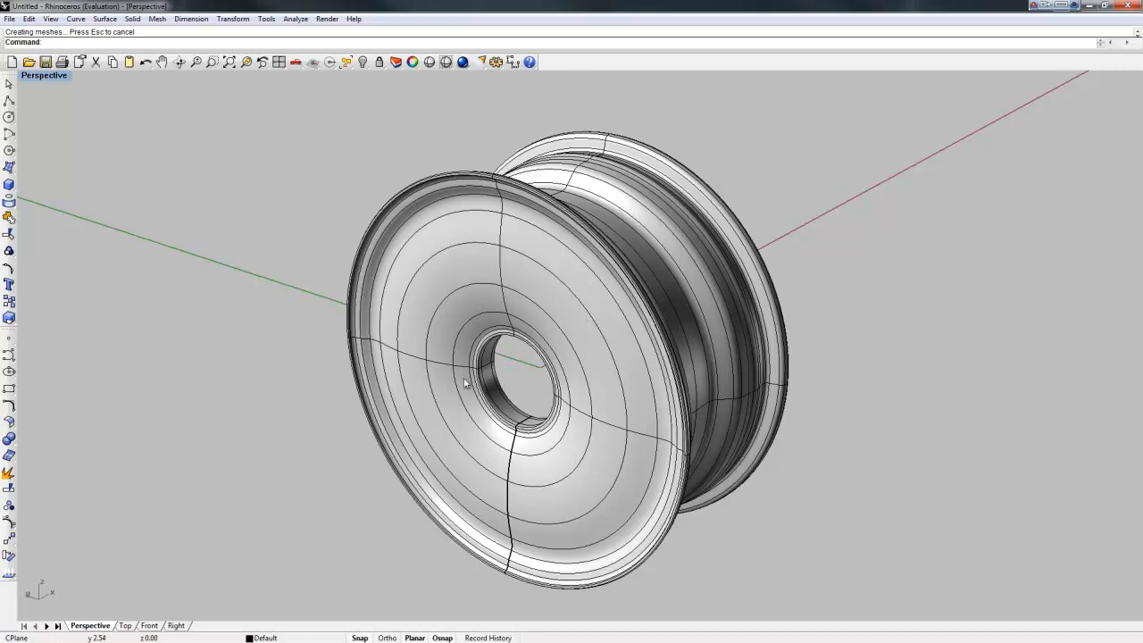
right_drag(433, 382, 582, 471)
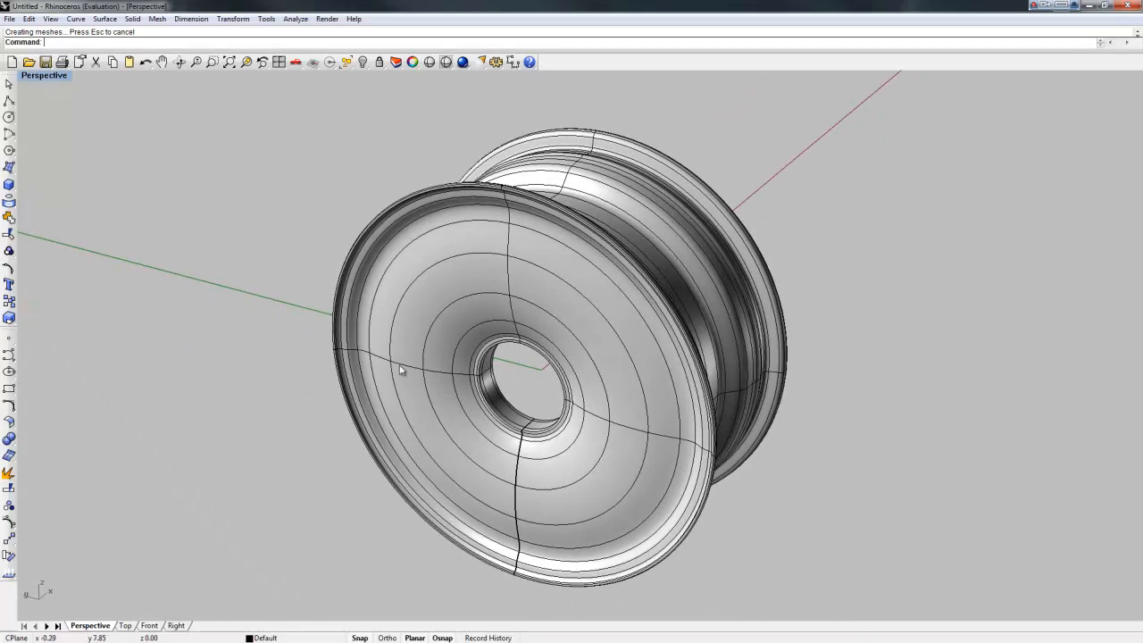
right_drag(638, 431, 630, 402)
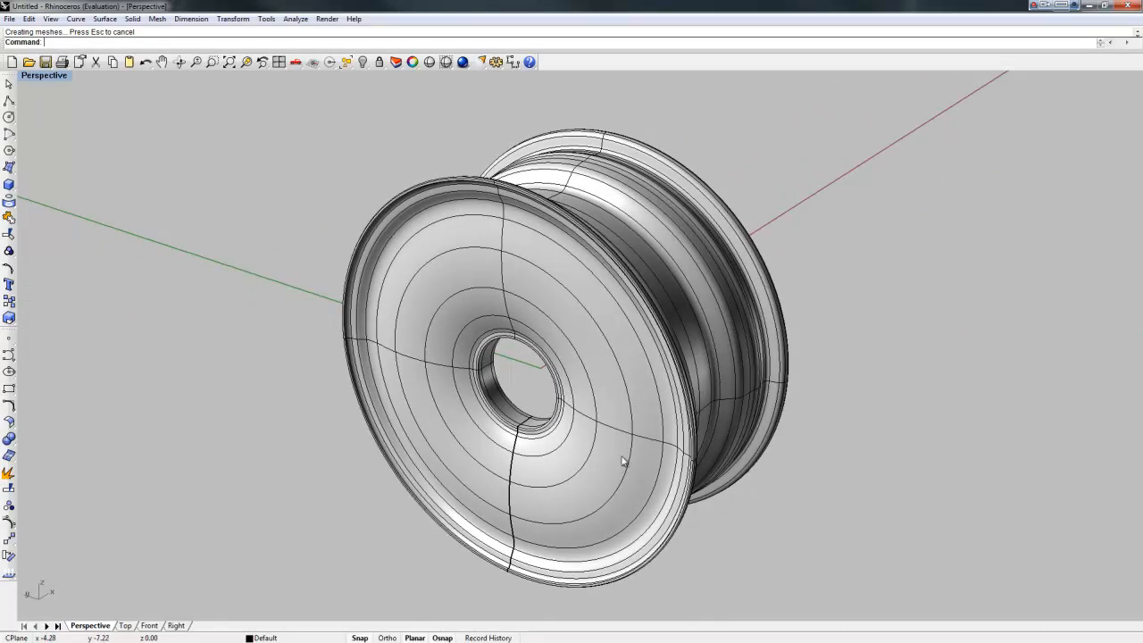
right_drag(608, 443, 628, 428)
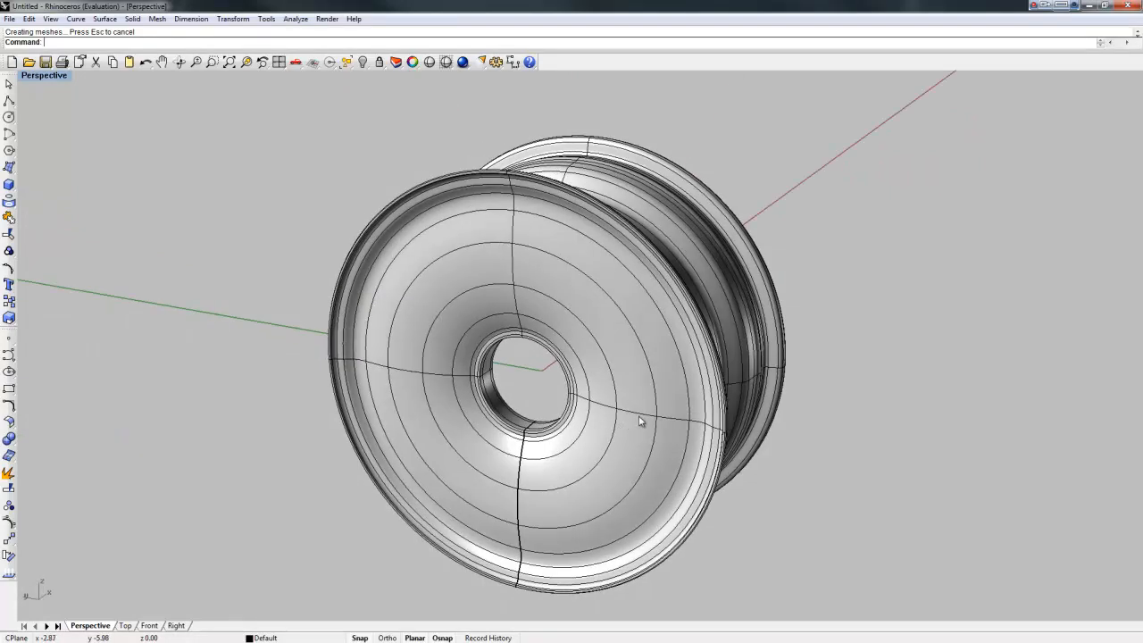
mouse_move(634, 411)
right_down()
mouse_move(732, 415)
mouse_move(592, 403)
mouse_move(639, 418)
right_up()
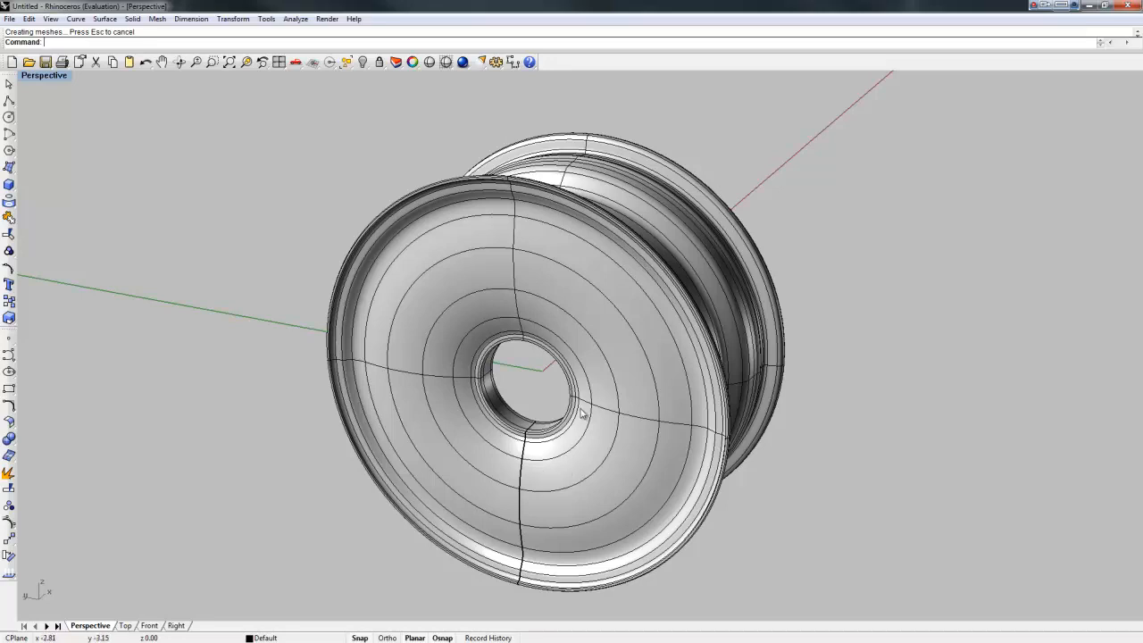
right_drag(616, 406, 572, 394)
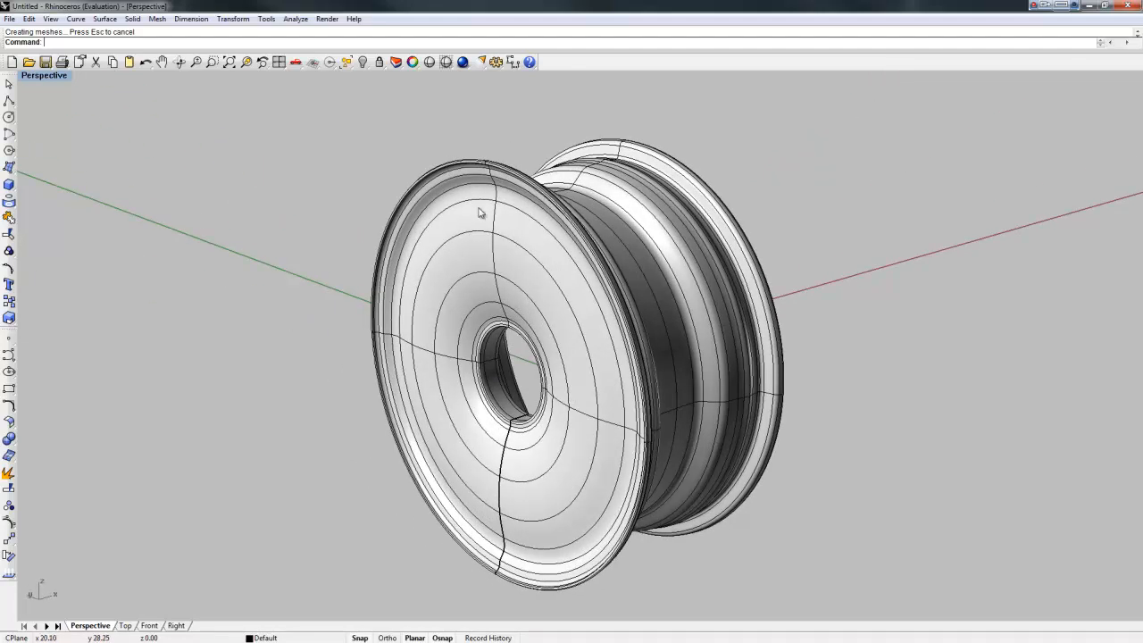
double_click(37, 76)
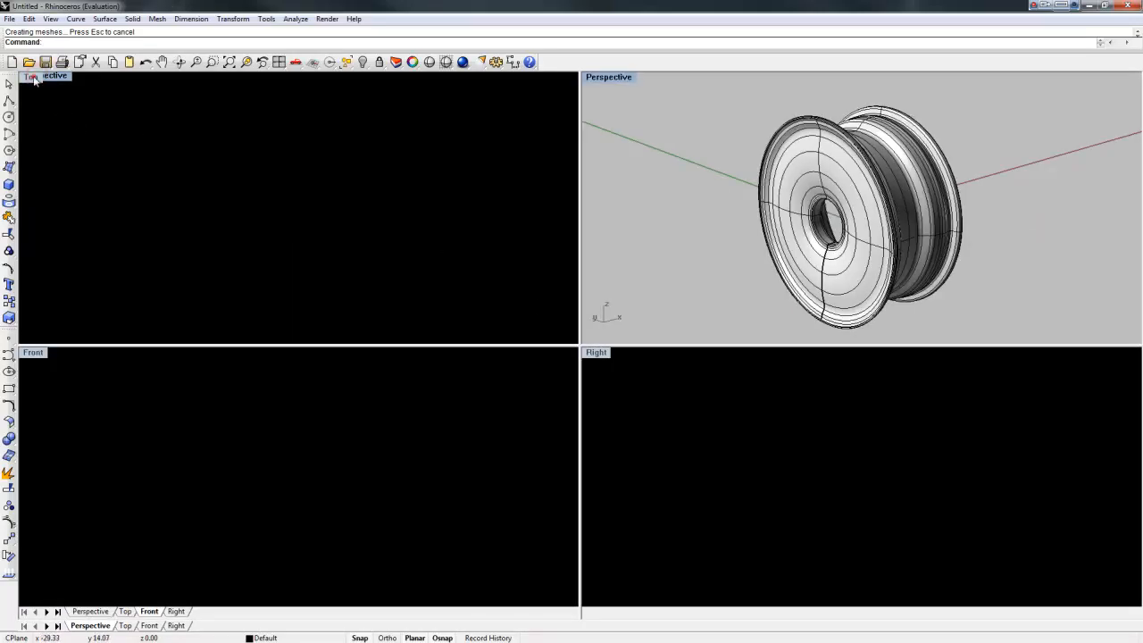
double_click(33, 76)
scroll(554, 223, up, 5)
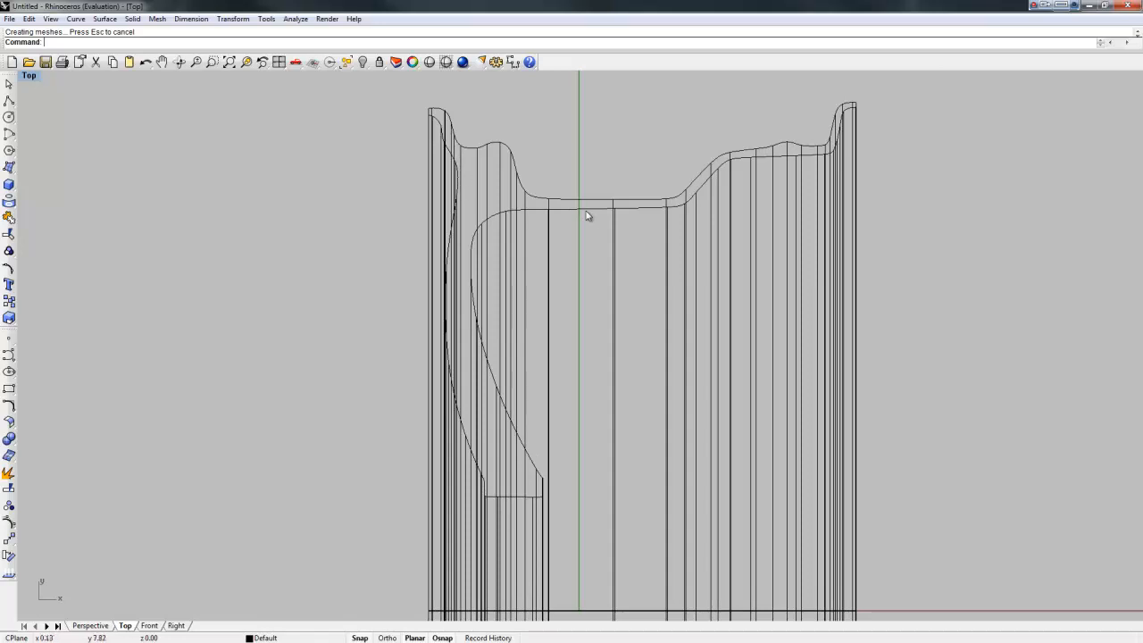
double_click(30, 78)
double_click(605, 78)
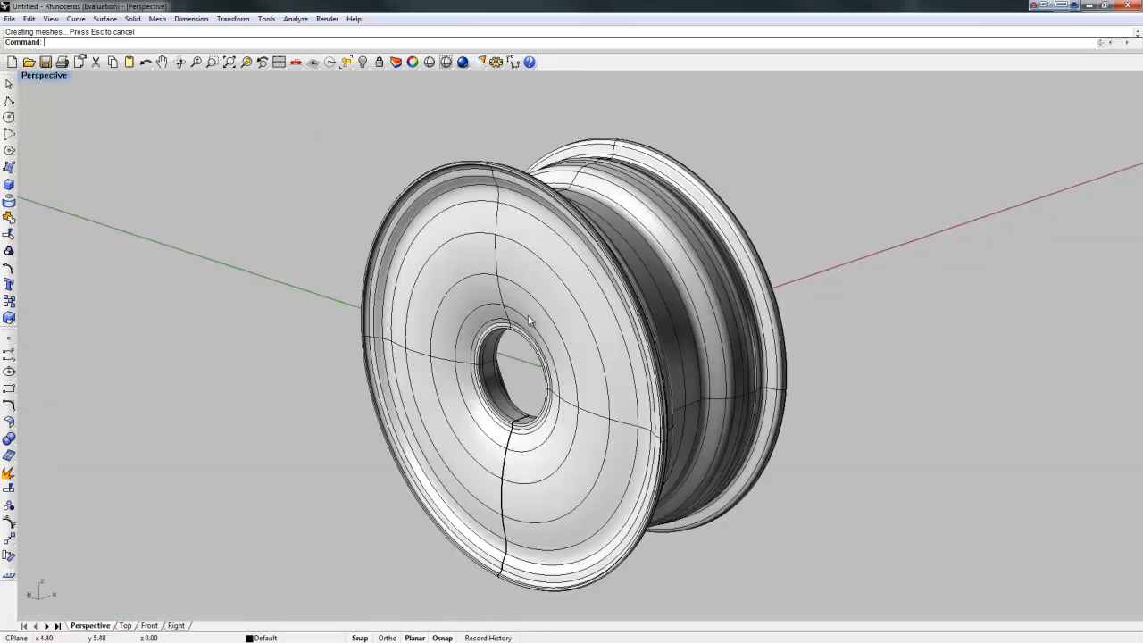
right_drag(595, 410, 638, 416)
right_drag(552, 348, 527, 324)
mouse_move(589, 359)
right_down()
mouse_move(474, 357)
mouse_move(606, 351)
right_up()
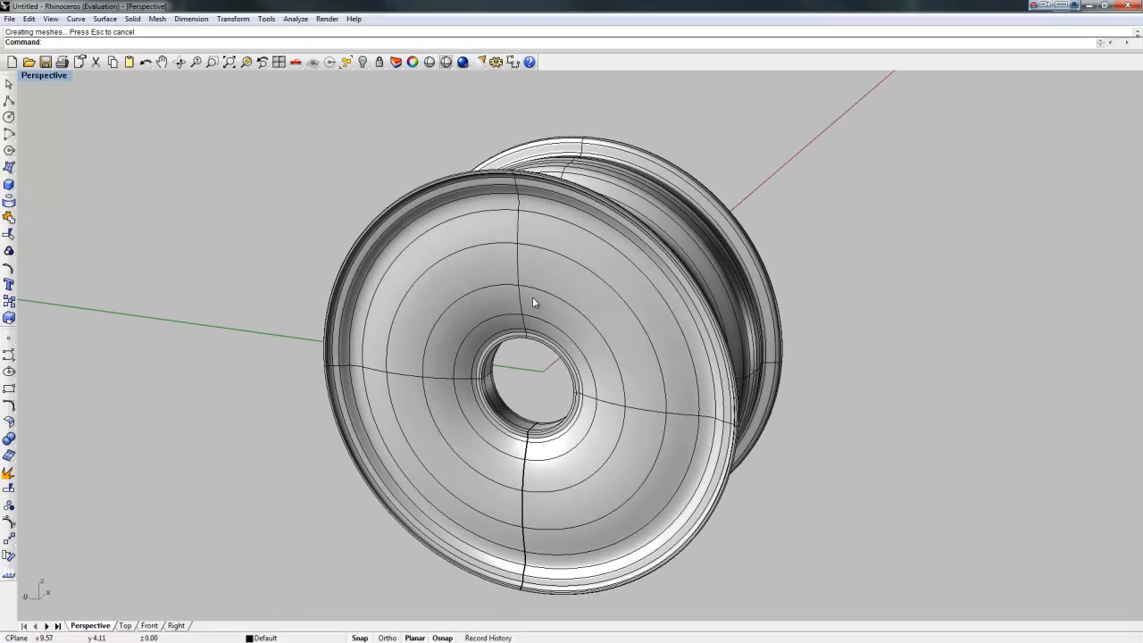